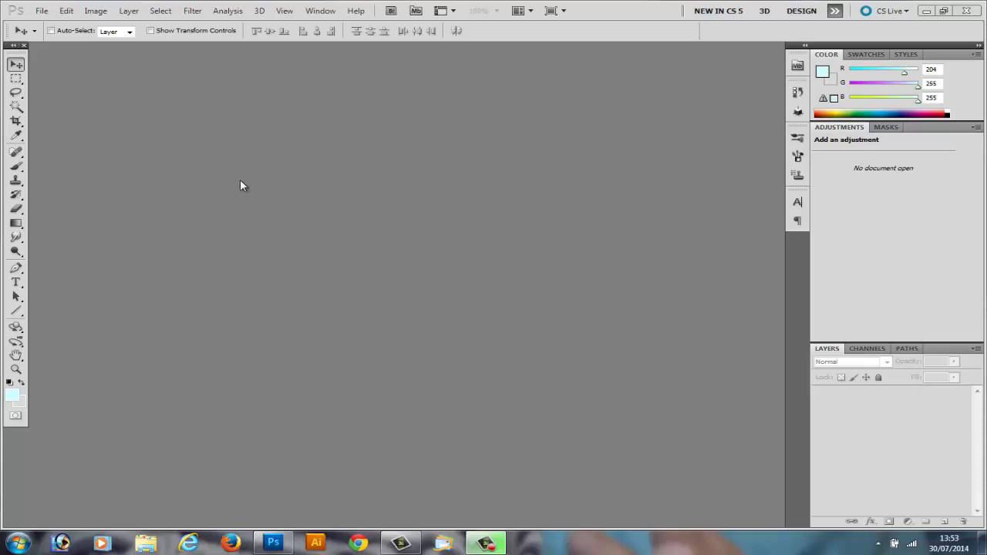
Step: Open the File menu to start a new document
left_click(42, 11)
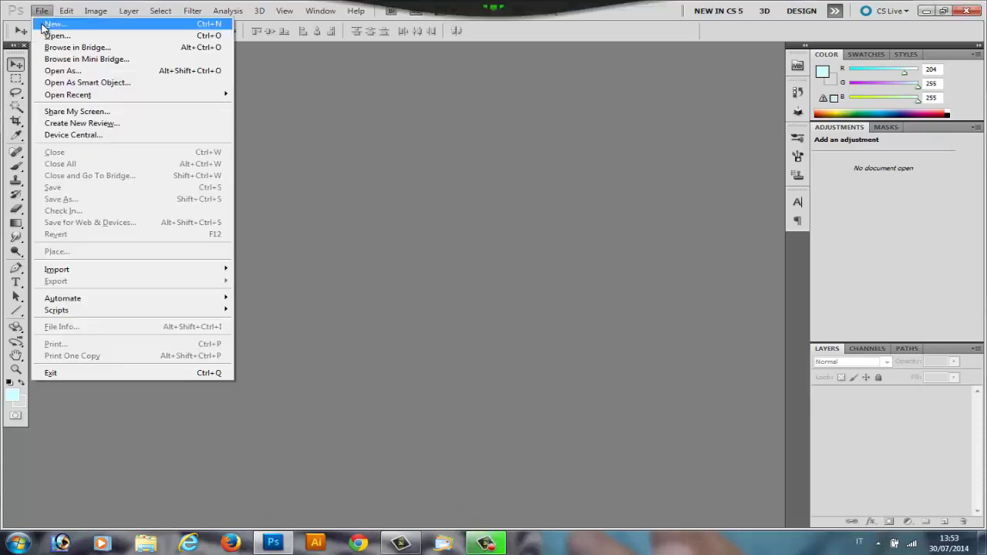
Step: Create a new white 800×600 px, 72 ppi RGB document
left_click(48, 24)
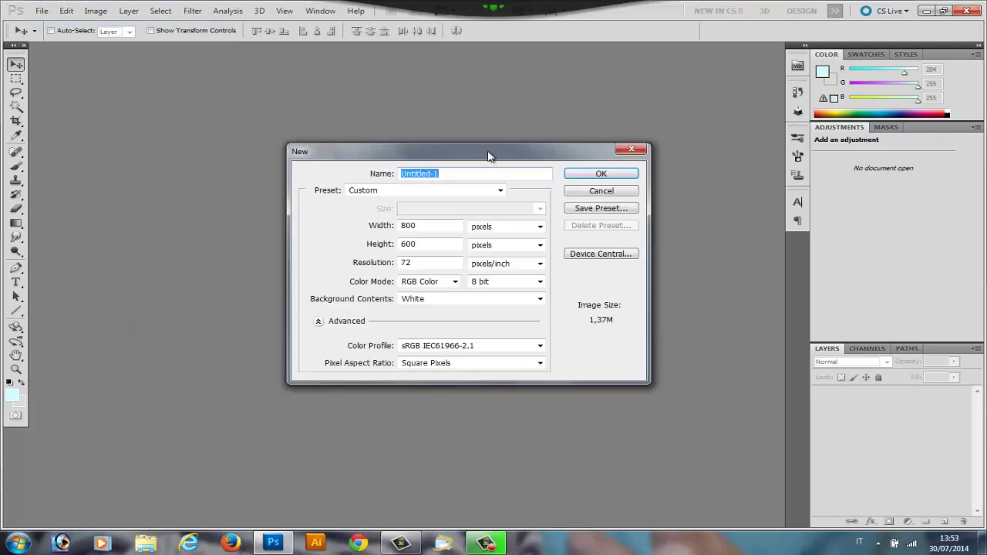
left_click_drag(489, 154, 432, 131)
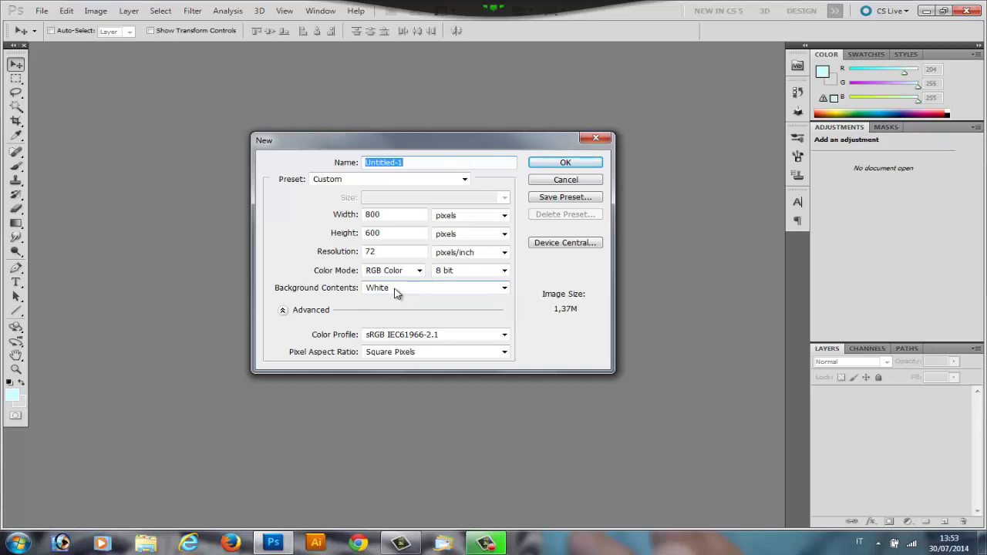
left_click(557, 165)
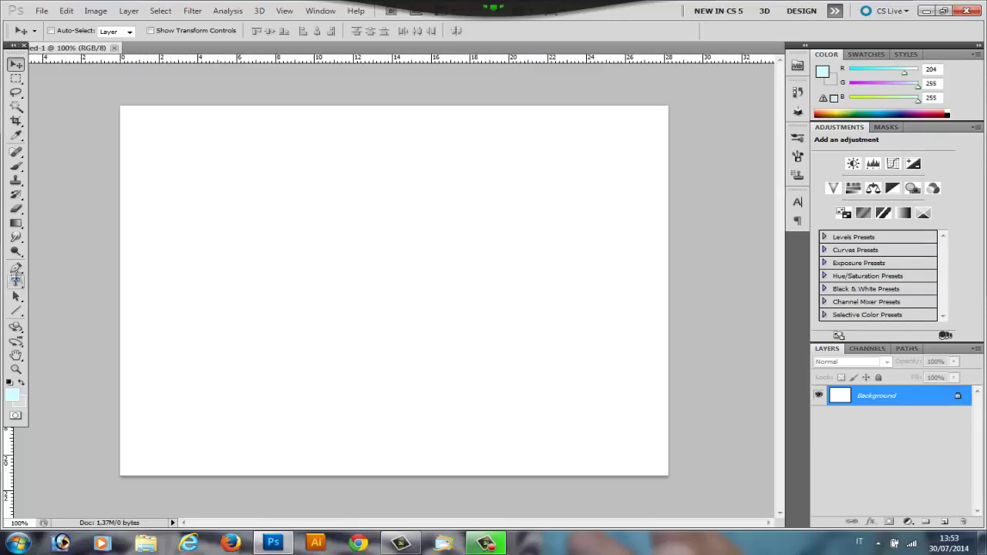
Step: Type ORO in Engravers MT 200 pt in a wide text box
left_click(16, 282)
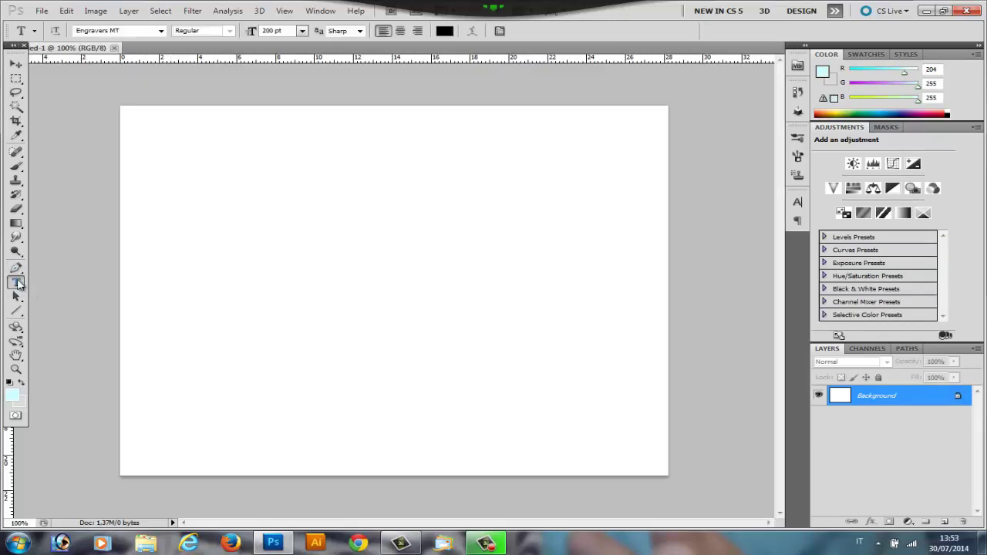
left_click(161, 34)
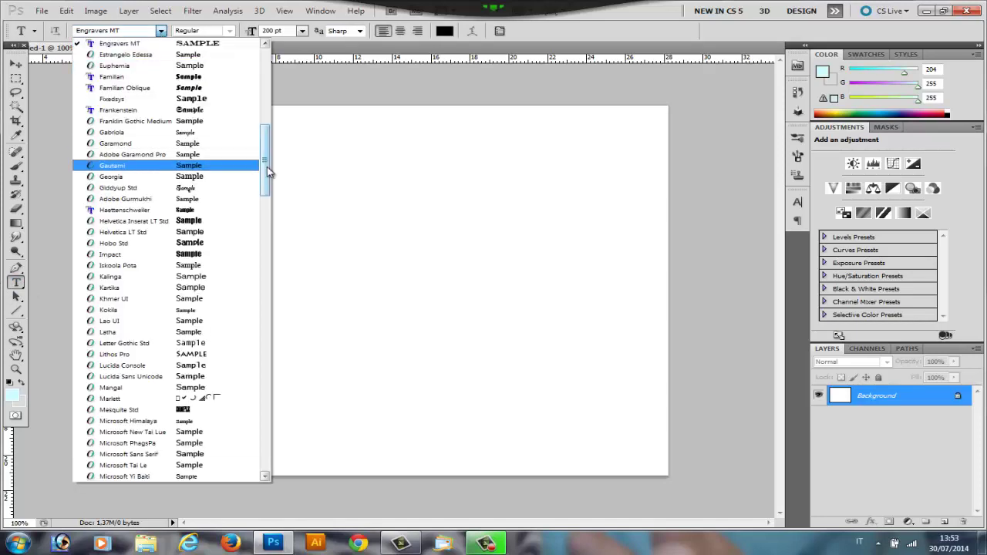
left_click_drag(265, 163, 264, 151)
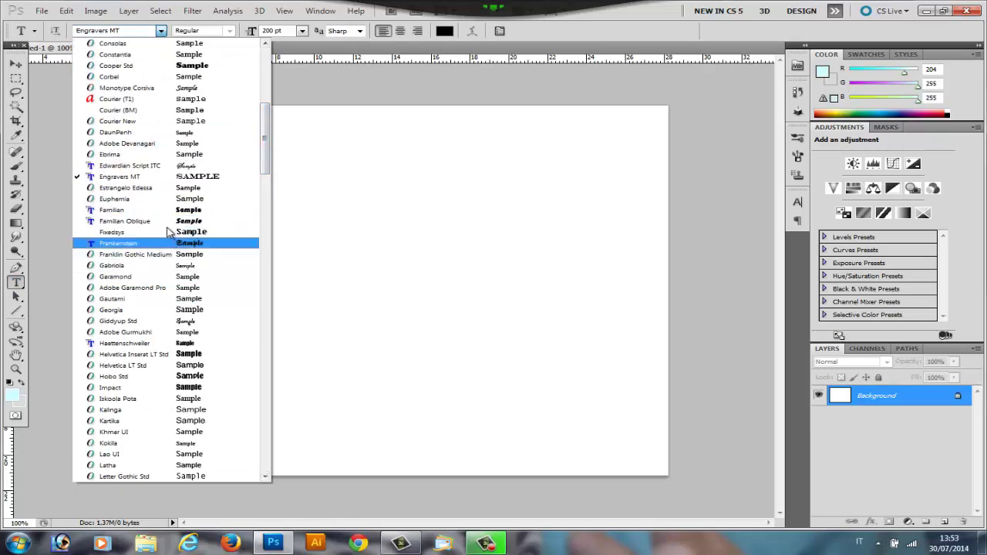
left_click(160, 177)
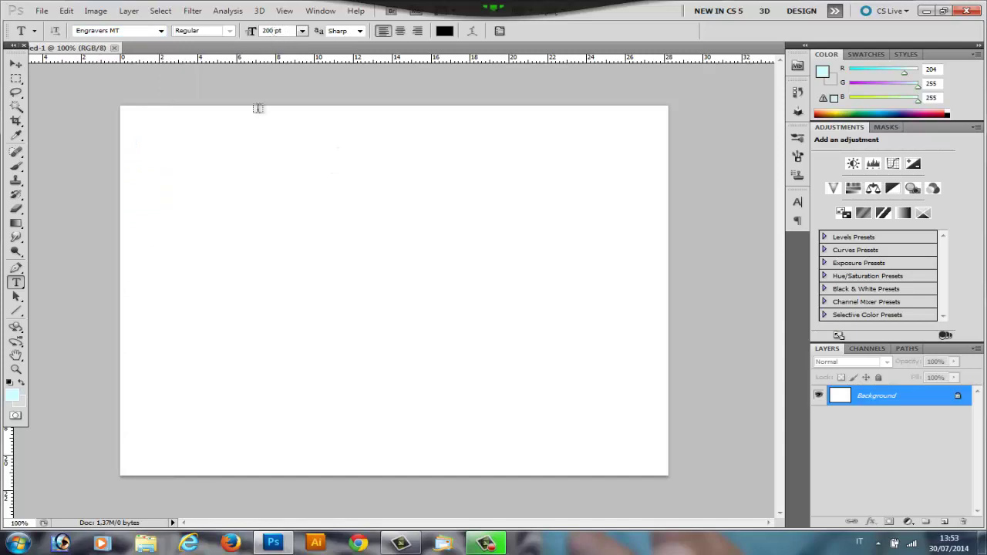
left_click_drag(166, 171, 318, 385)
left_click_drag(492, 401, 640, 419)
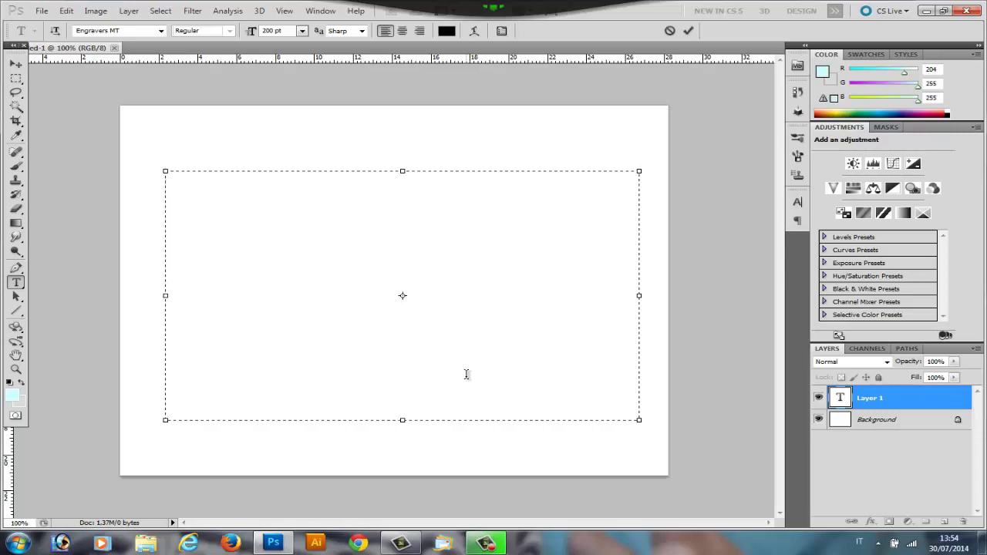
type("O O")
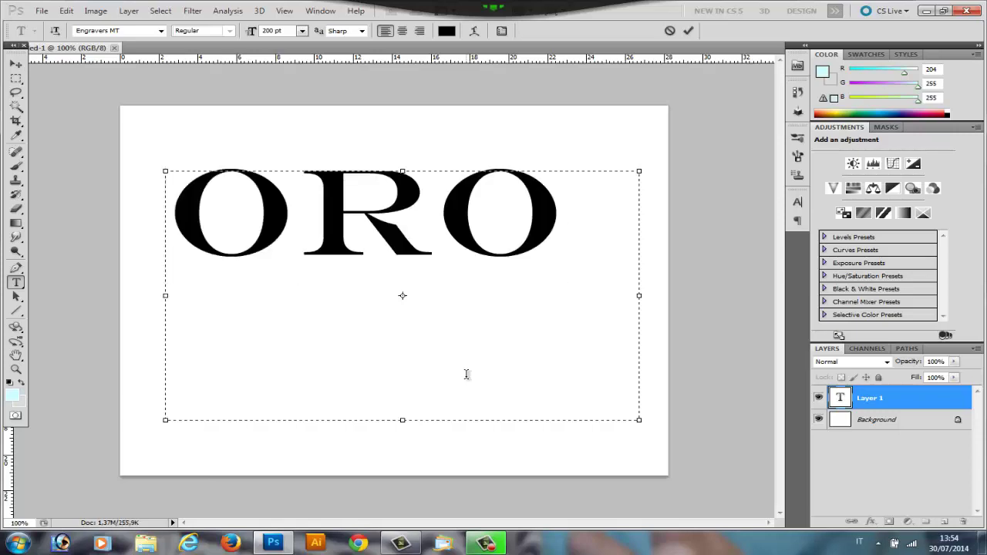
left_click(16, 66)
Step: Position the ORO text near the centre of the canvas
left_click_drag(389, 241, 413, 317)
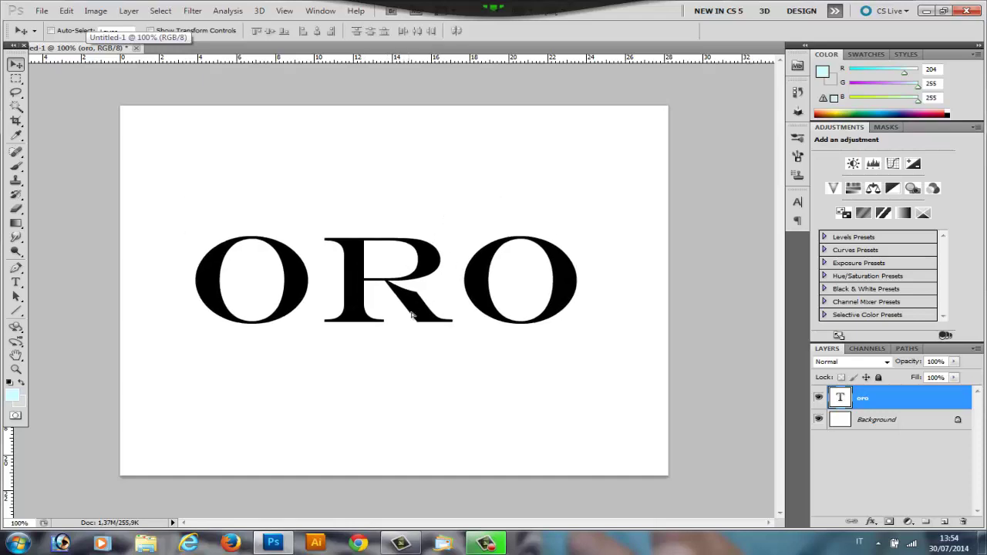
key("shift+Down")
key("shift+Right")
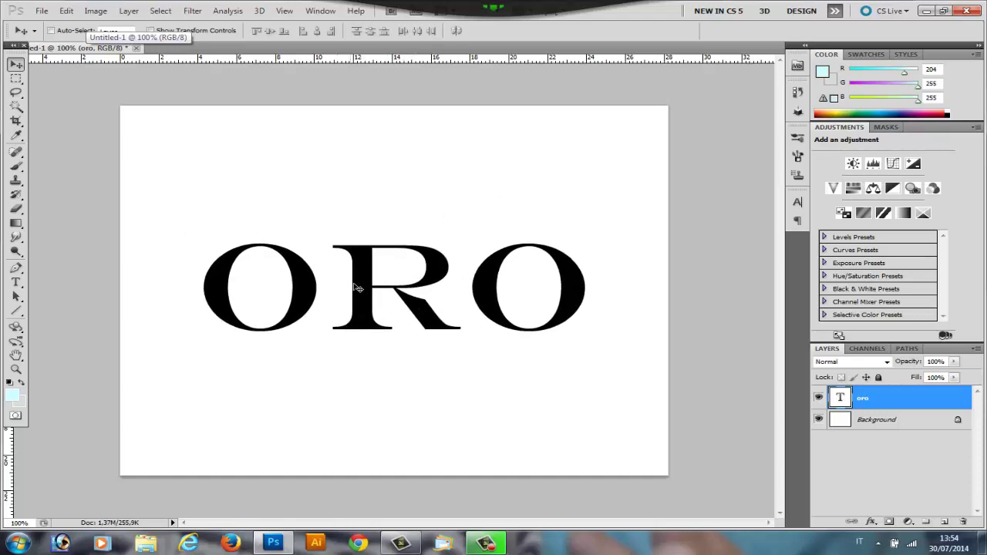
mouse_move(359, 270)
left_mouse_down()
mouse_move(359, 256)
mouse_move(343, 275)
left_mouse_up()
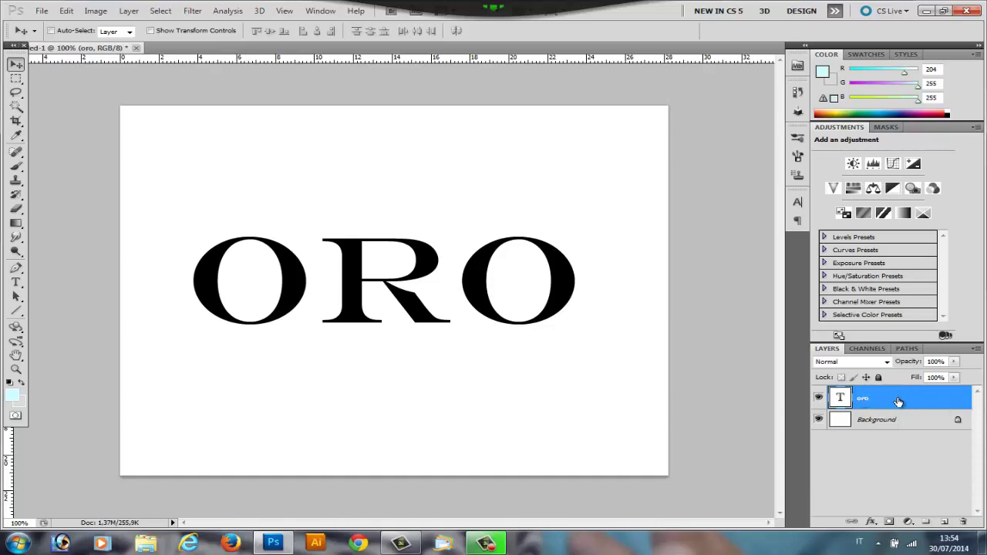
Step: Open Blending Options for the oro layer and enable Drop Shadow
right_click(884, 401)
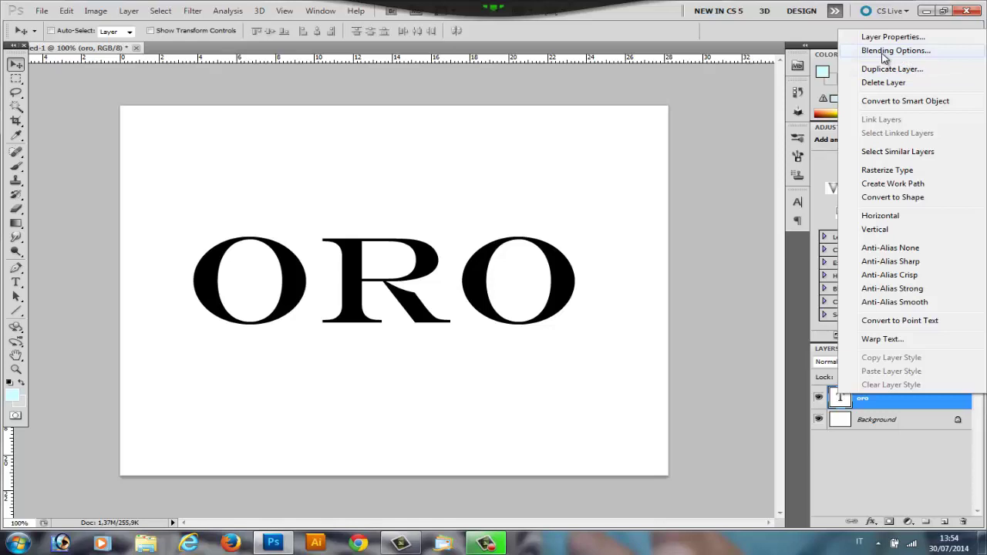
left_click(883, 52)
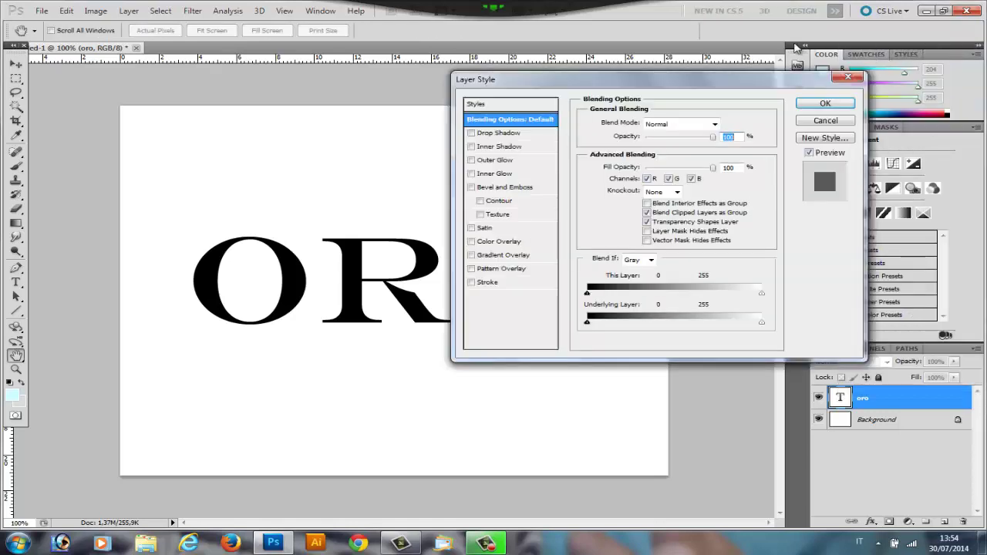
left_click_drag(668, 85, 696, 81)
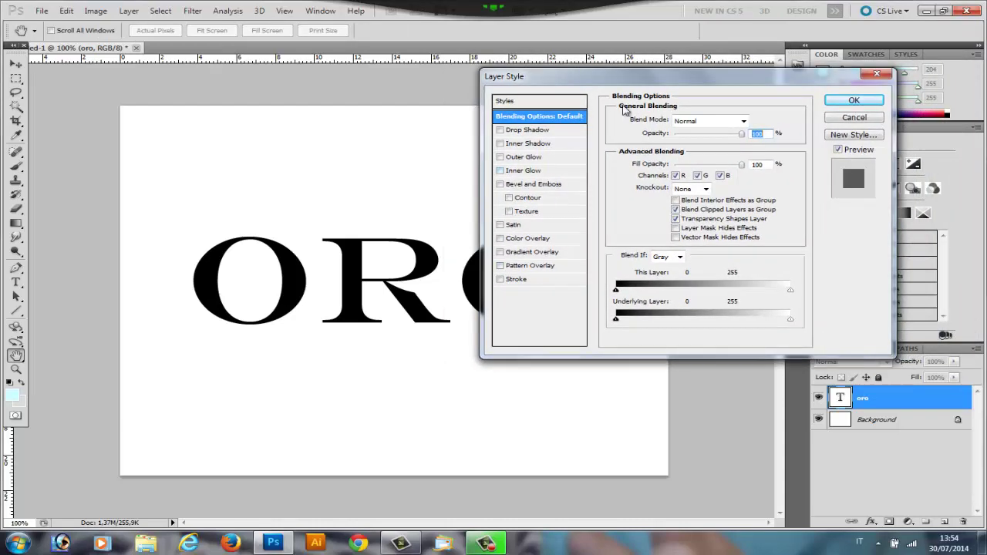
mouse_move(644, 83)
left_mouse_down()
mouse_move(611, 139)
mouse_move(616, 111)
left_mouse_up()
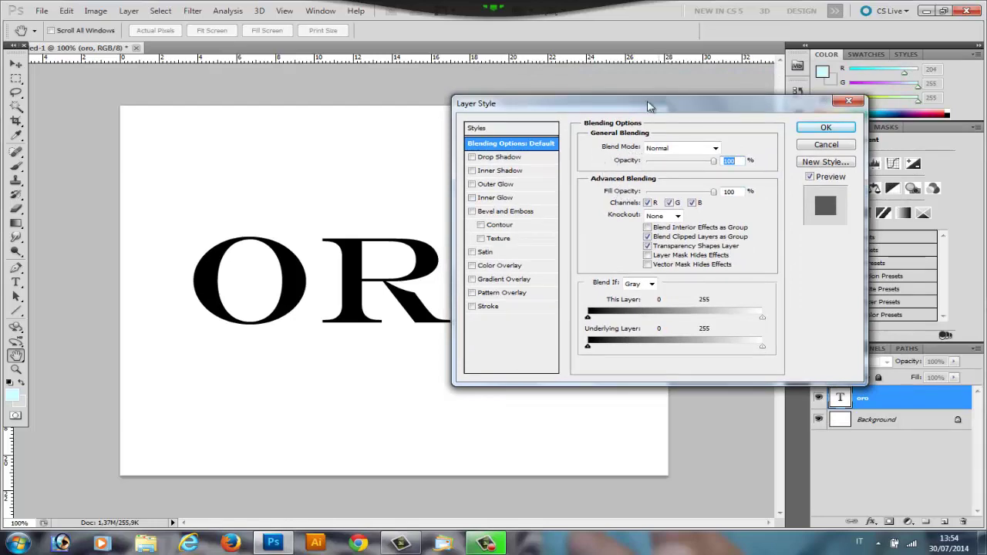
left_click_drag(655, 106, 712, 109)
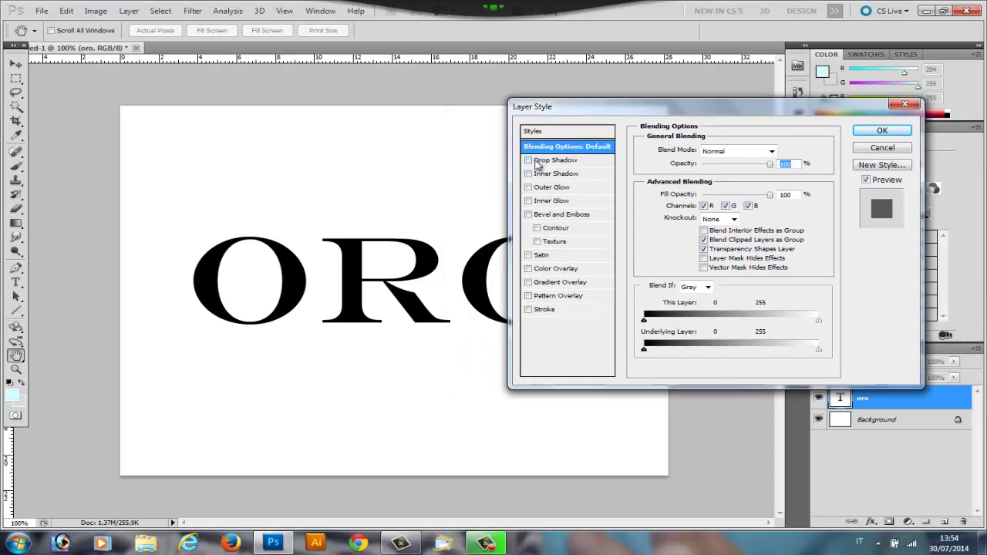
left_click(529, 160)
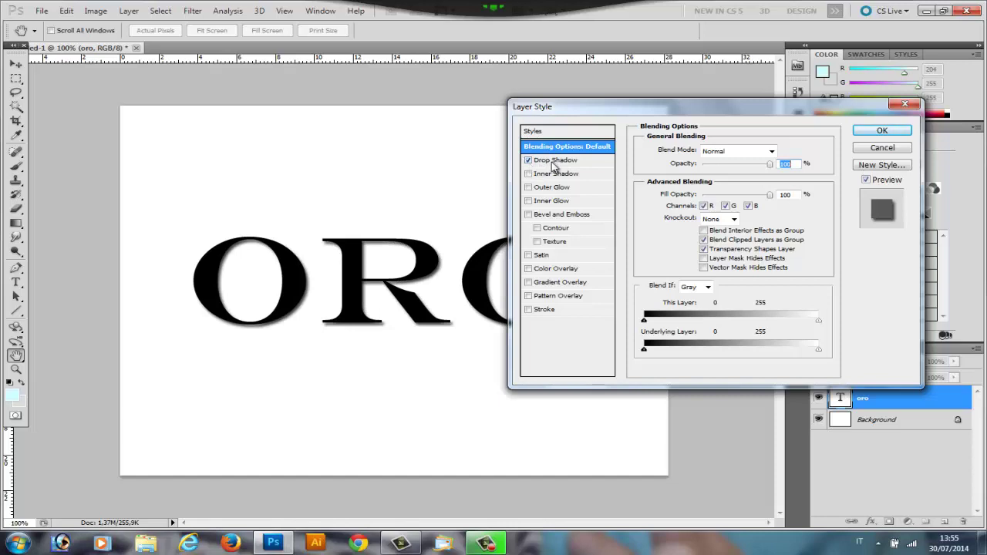
Step: Set the drop shadow to 49% opacity, 2 px distance, 10% spread, 2 px size
left_click(553, 161)
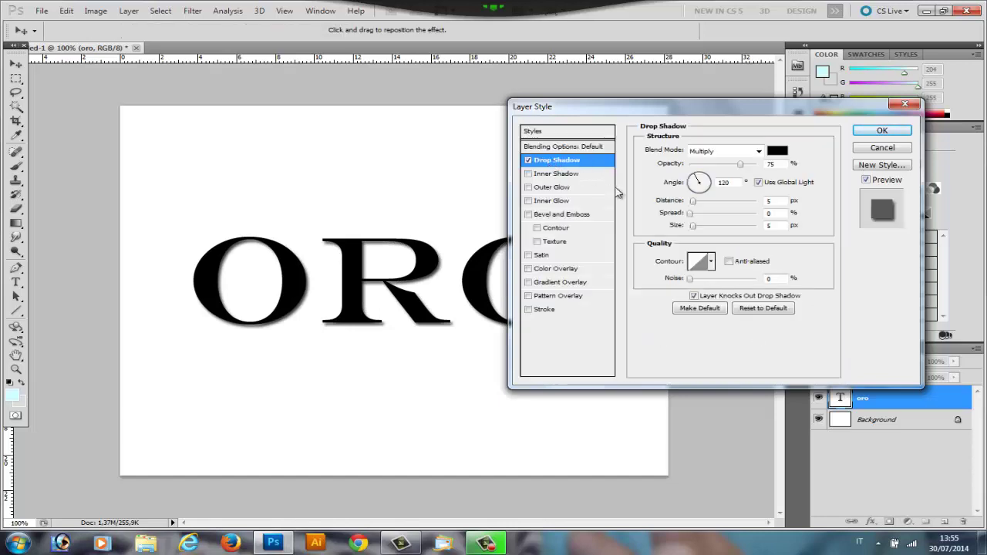
left_click_drag(737, 113, 696, 105)
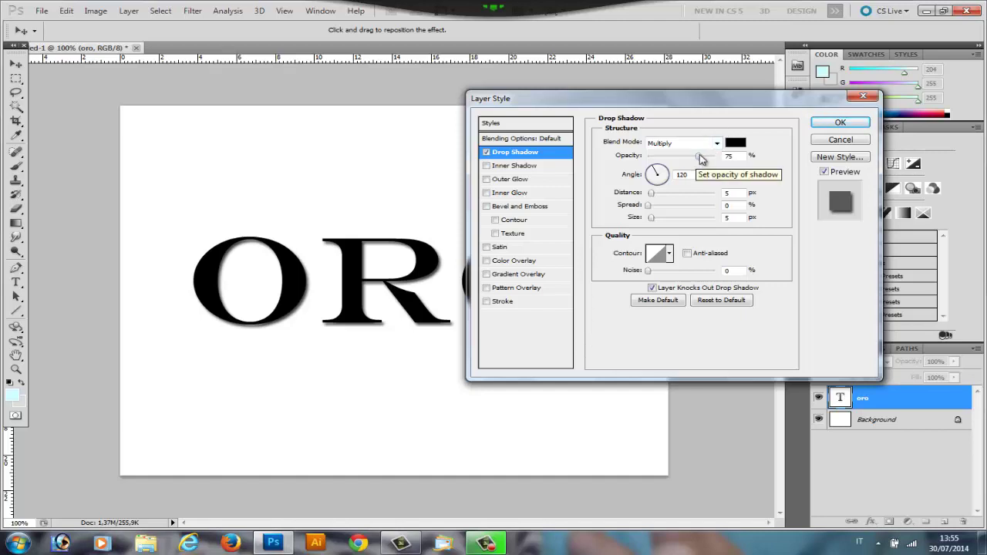
left_click_drag(698, 160, 683, 162)
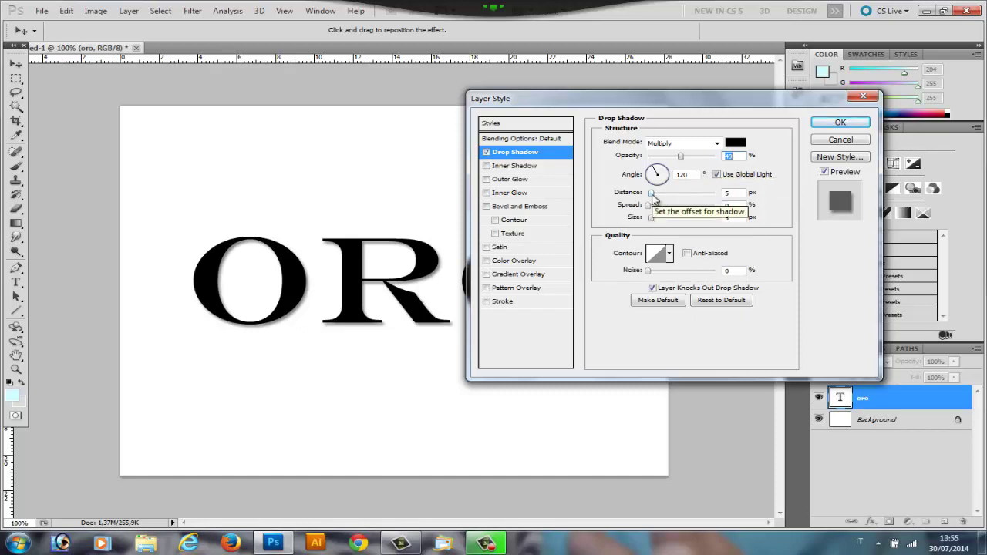
left_click_drag(652, 194, 649, 193)
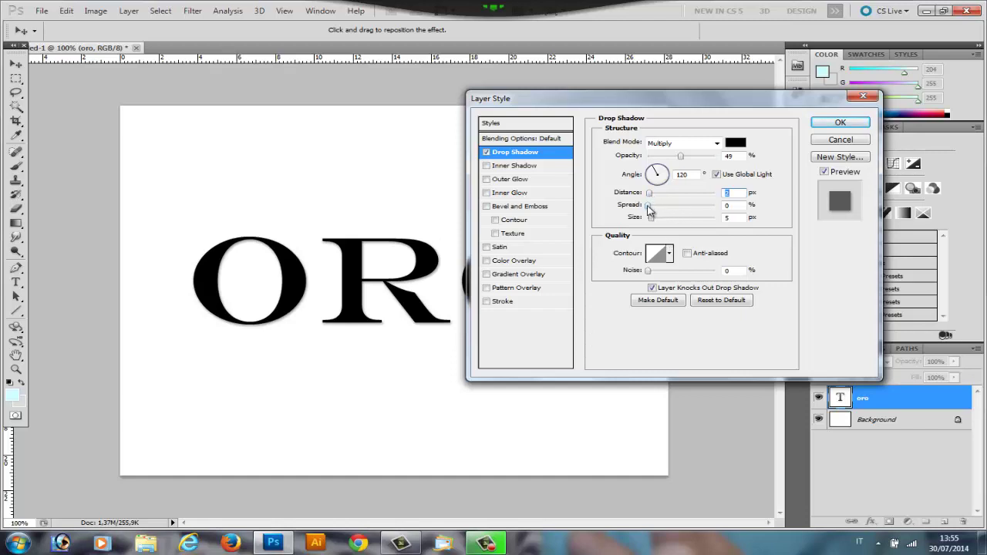
left_click_drag(649, 206, 653, 207)
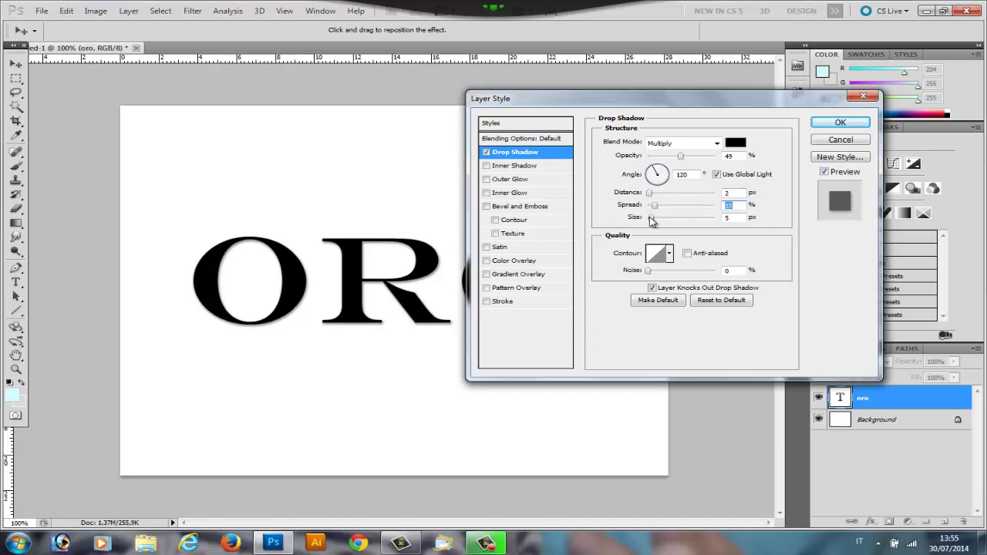
left_click_drag(653, 223, 653, 223)
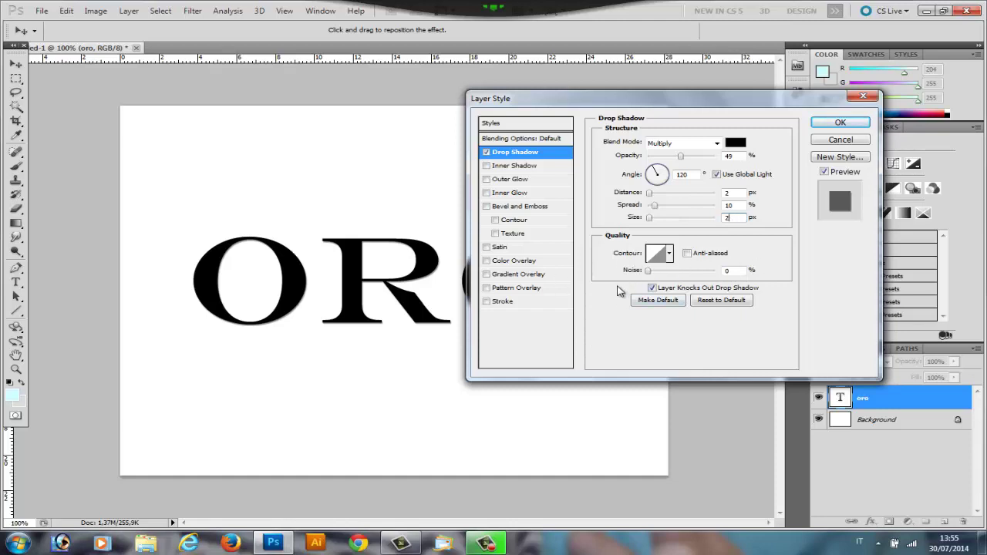
Step: Enable Bevel and Emboss with Chisel Hard technique and 120% depth
left_click(517, 207)
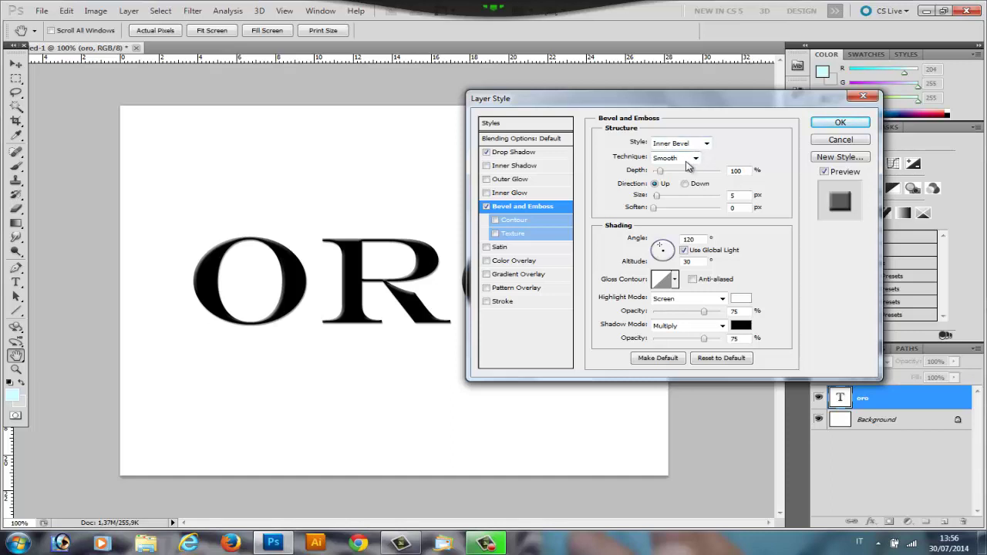
left_click(692, 158)
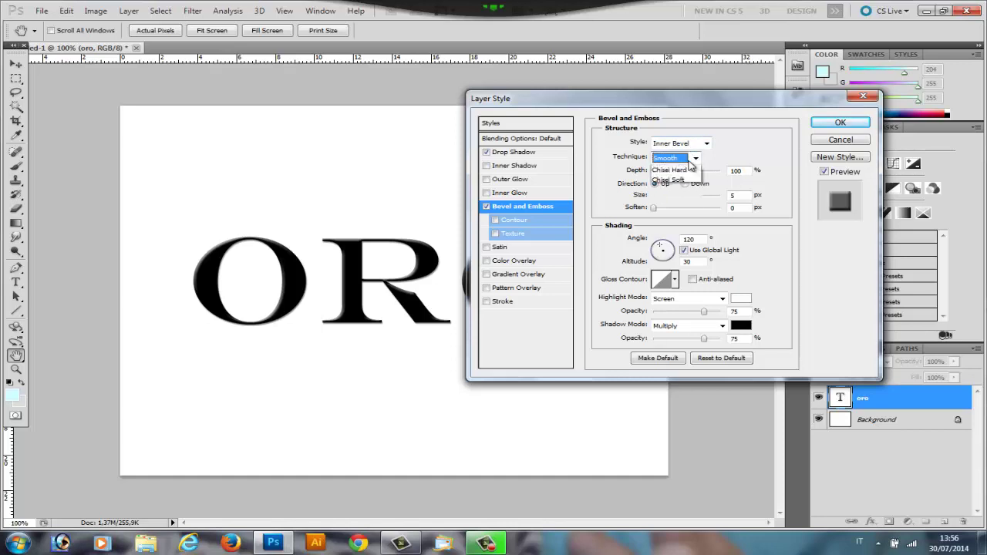
left_click(685, 182)
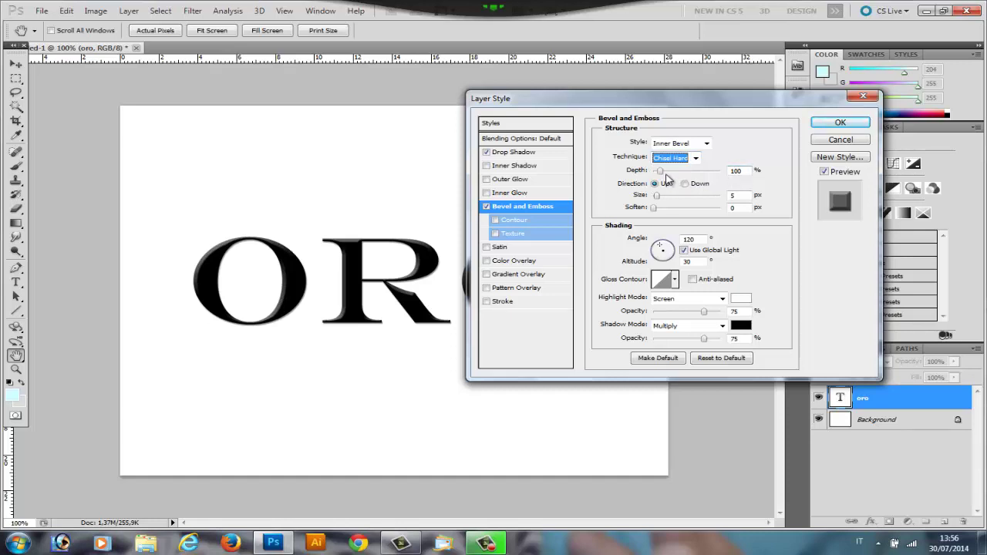
left_click(662, 171)
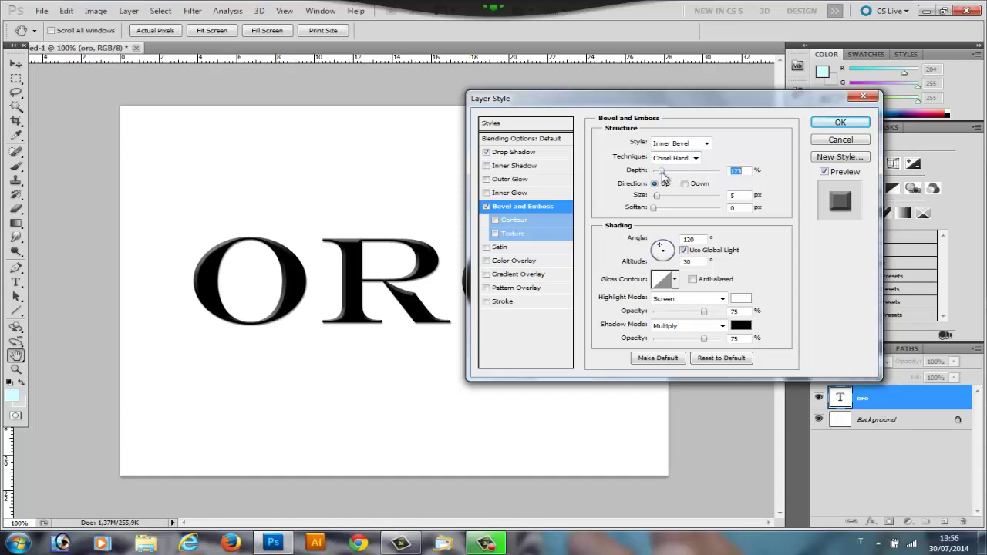
left_click_drag(661, 172, 665, 171)
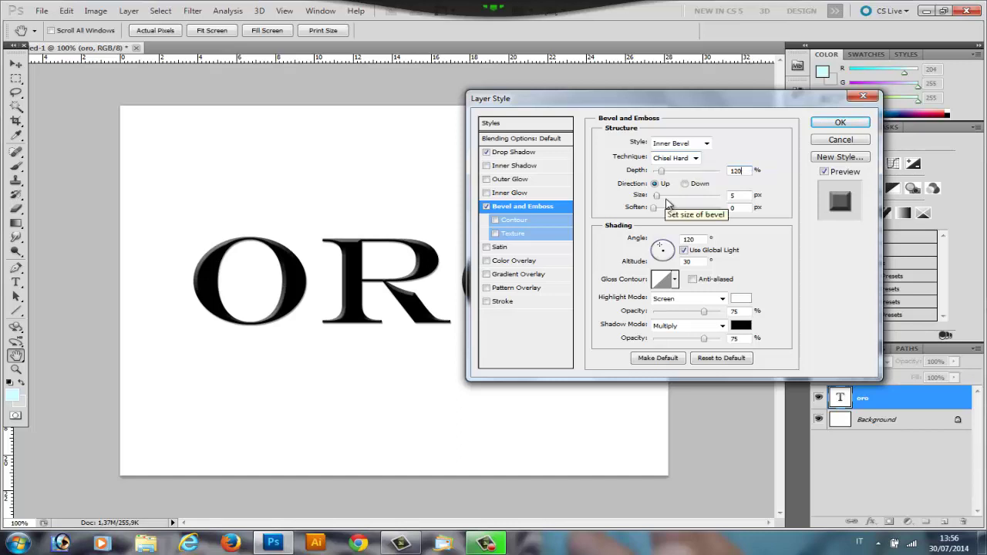
Step: Set the bevel size to 60 px and reach the Gloss Contour presets menu
left_click_drag(659, 200, 673, 201)
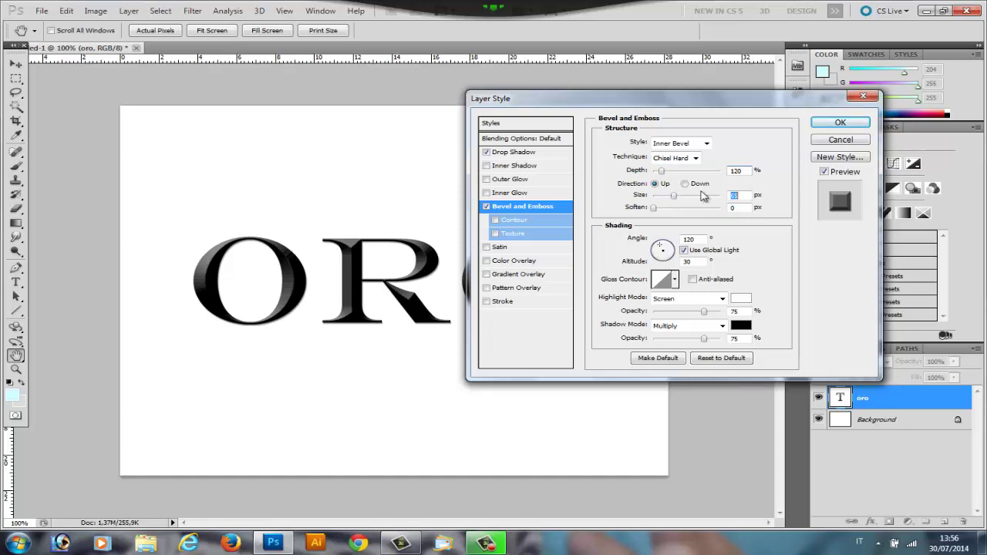
type("6")
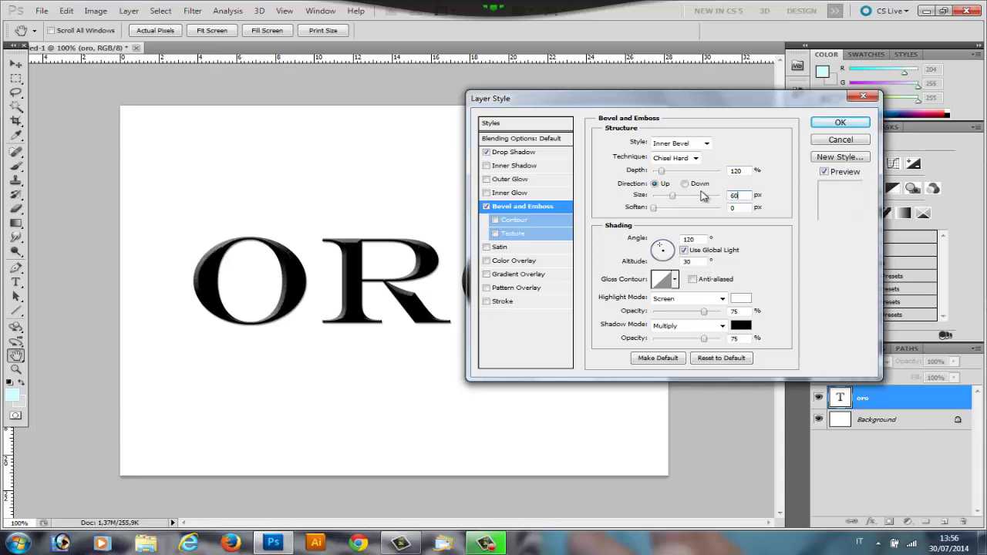
type("0")
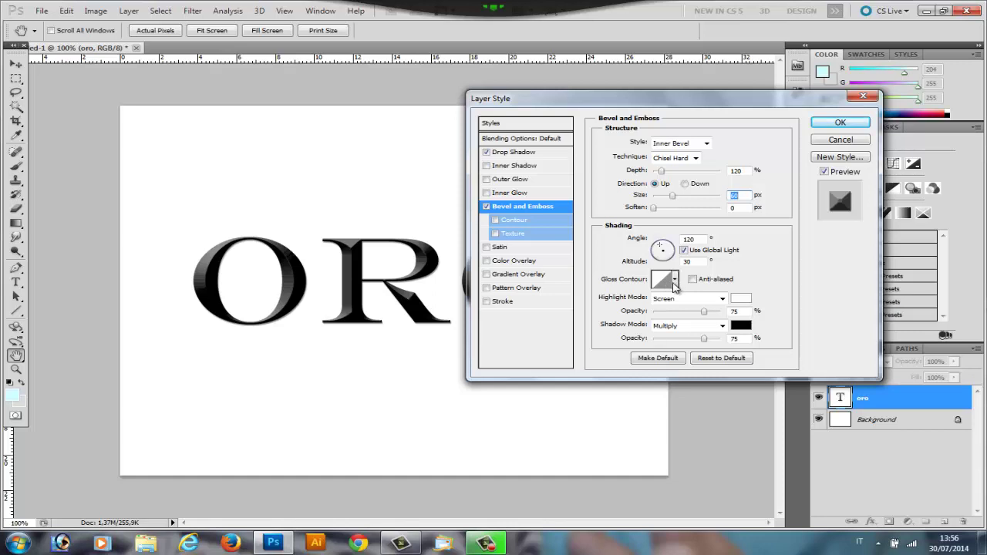
left_click(676, 280)
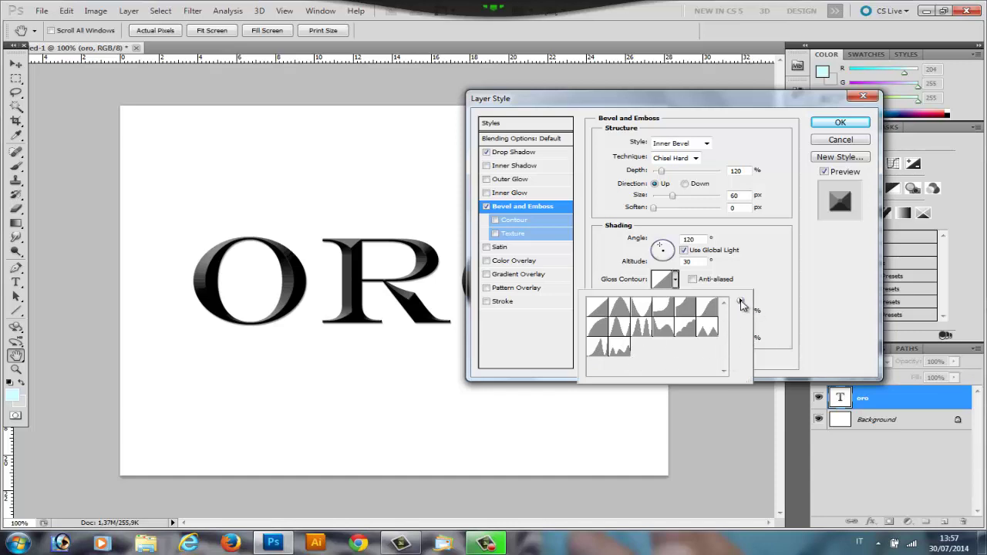
left_click(741, 301)
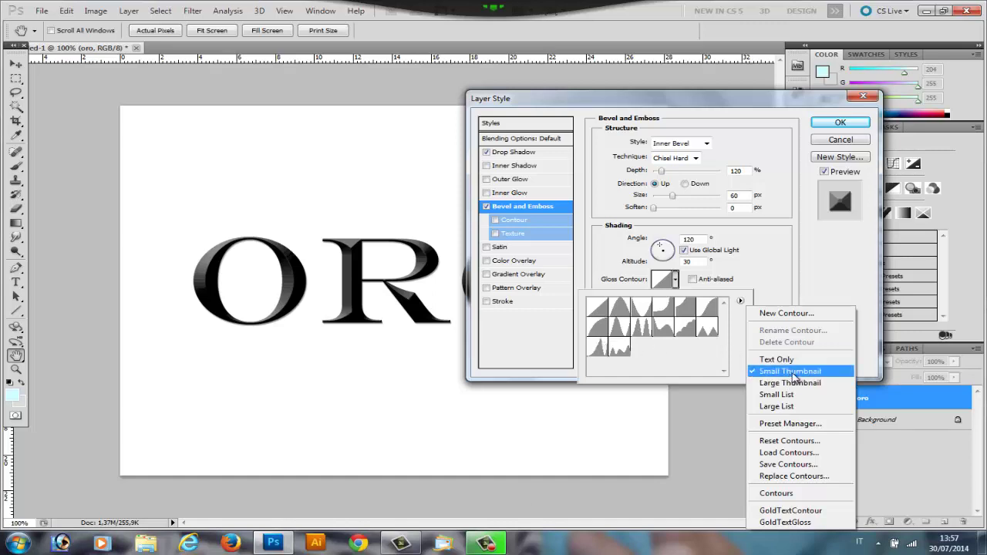
Step: Load GoldTextGloss.shc and apply it as the bevel's Gloss Contour
left_click(788, 452)
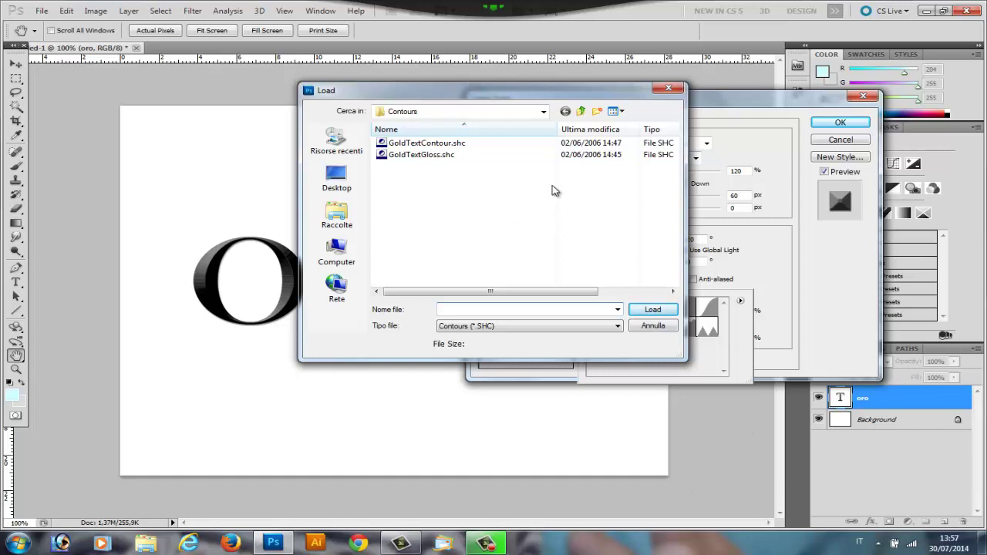
left_click_drag(520, 95, 573, 112)
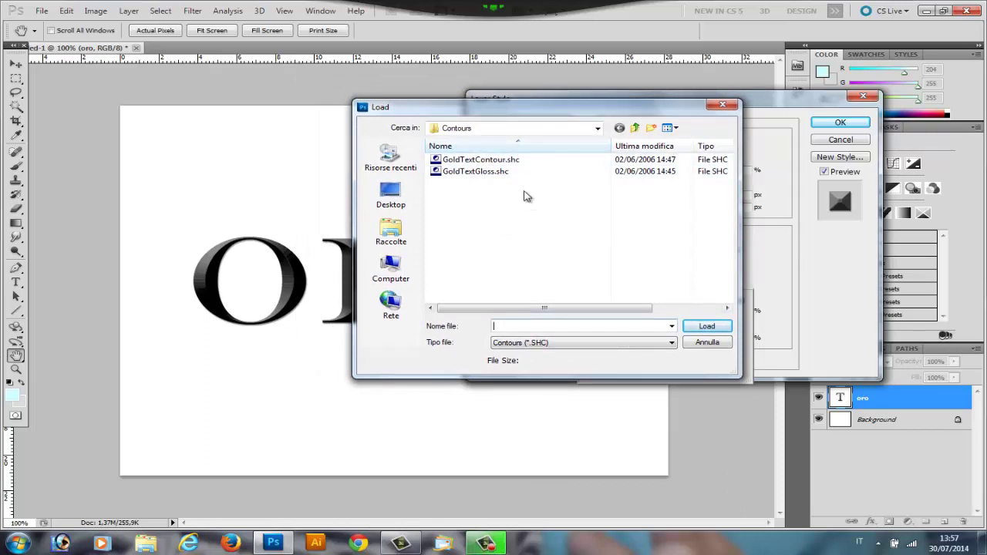
left_click(485, 175)
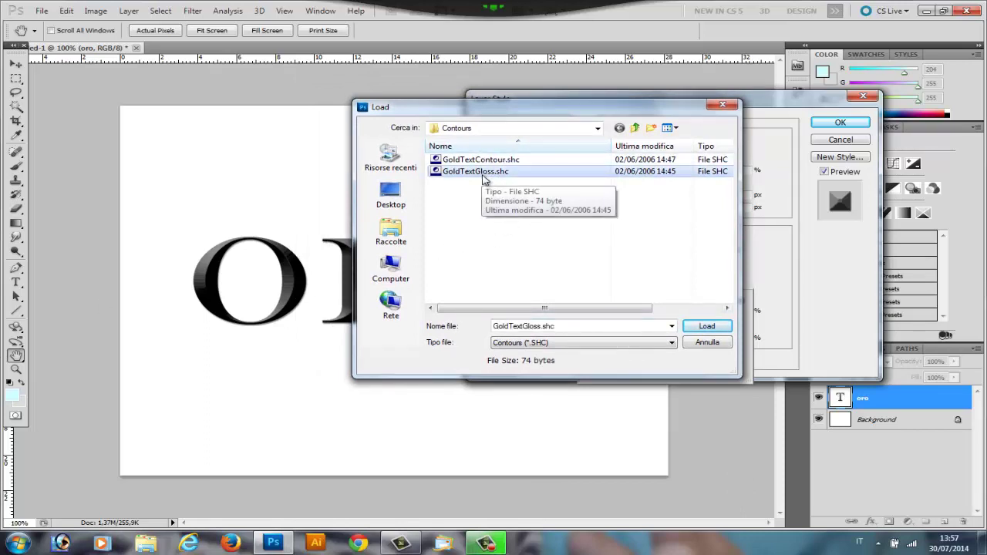
left_click(723, 105)
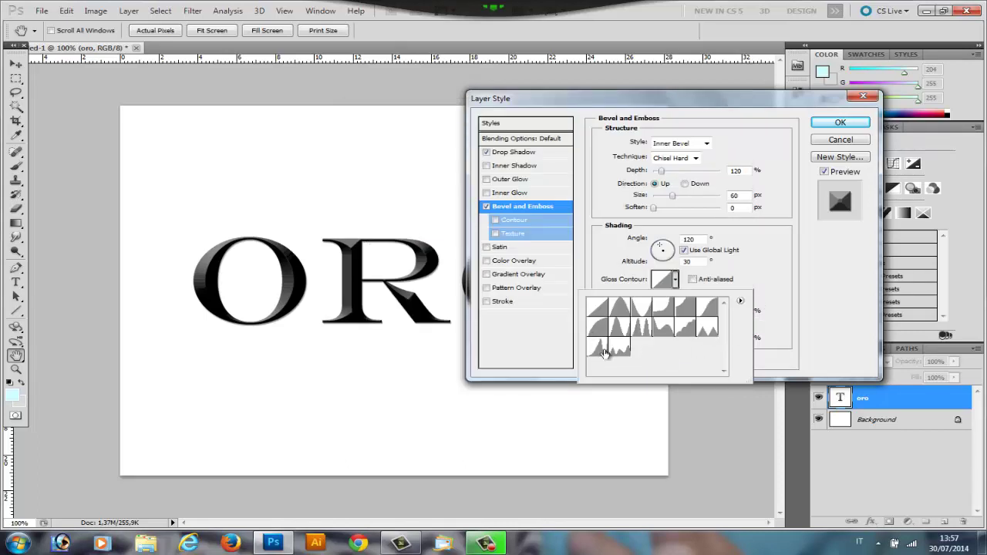
left_click(603, 351)
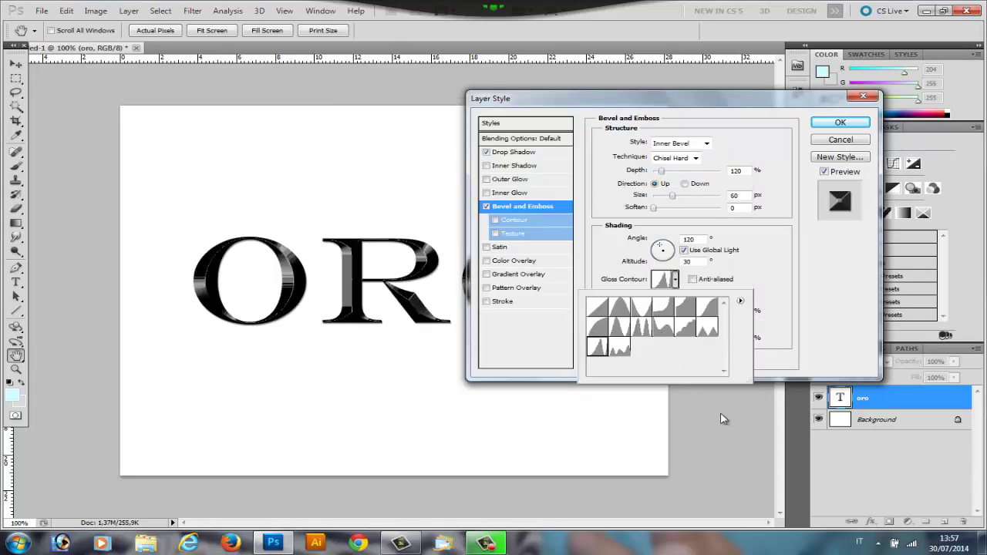
left_click(774, 273)
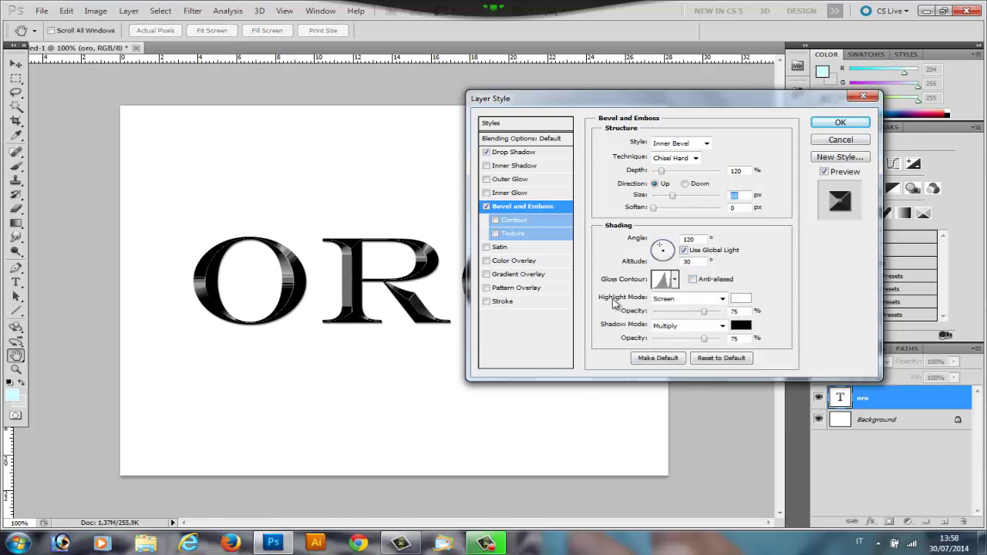
Step: Enable the bevel Contour using the last preset, anti-aliased, at 100% range
left_click(511, 222)
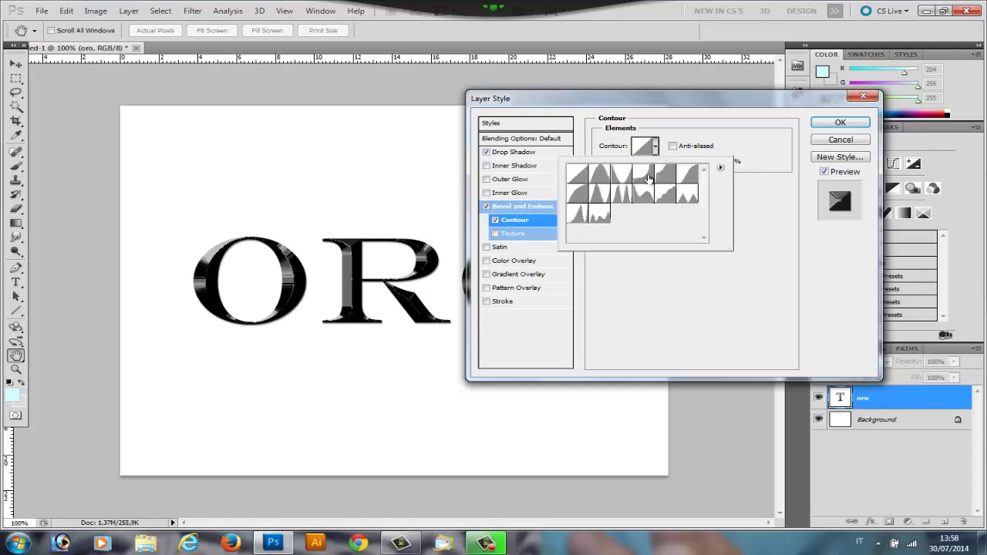
left_click(654, 147)
left_click(600, 218)
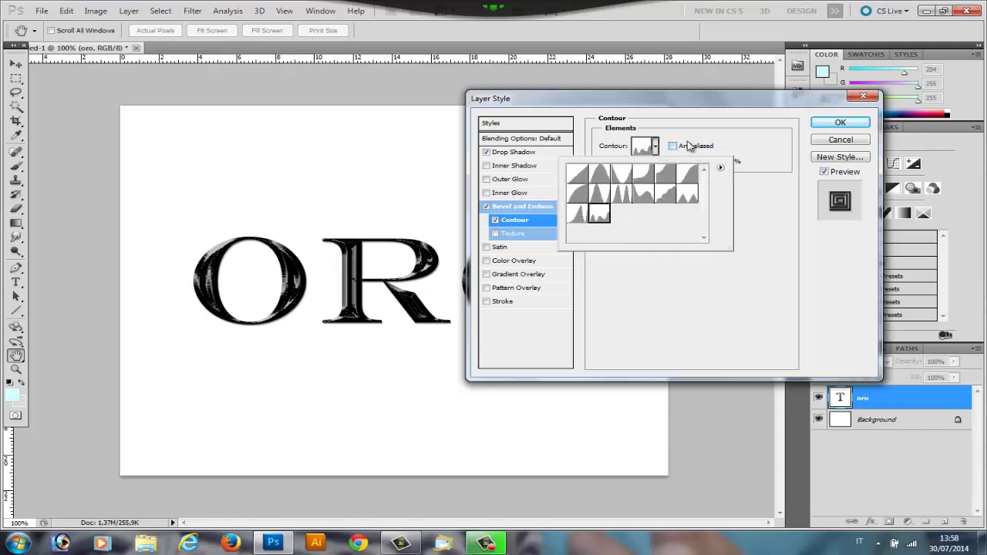
left_click(676, 147)
left_click(673, 147)
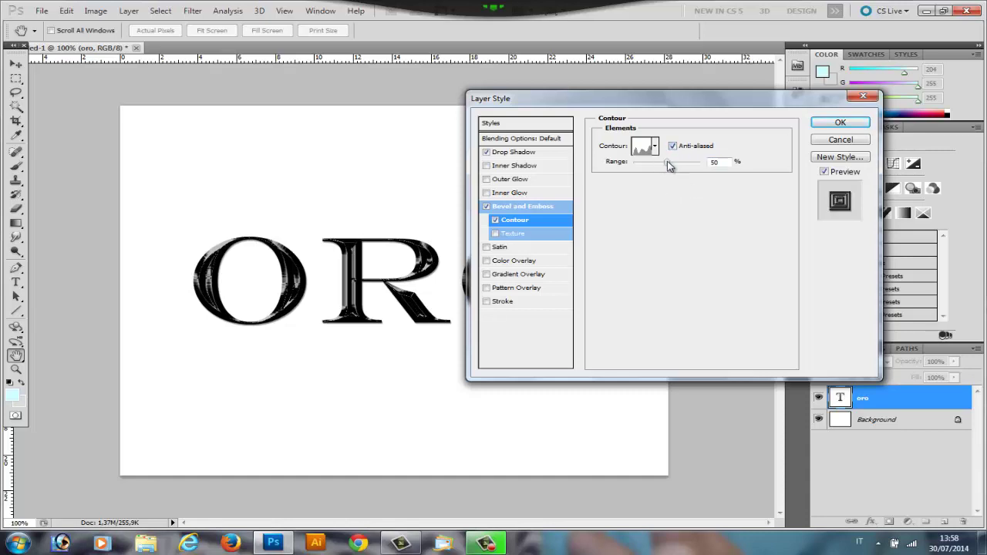
left_click_drag(667, 167, 731, 162)
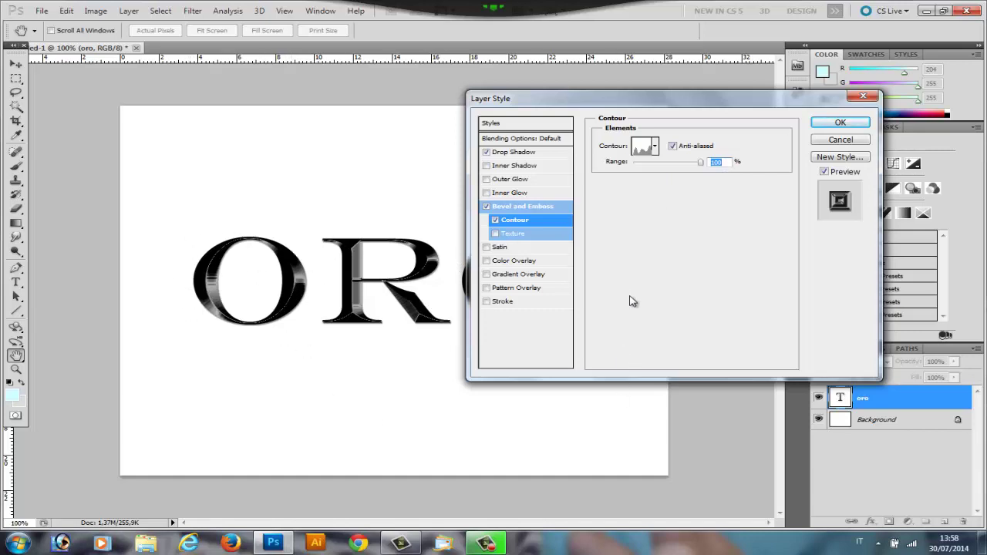
left_click_drag(668, 109, 705, 109)
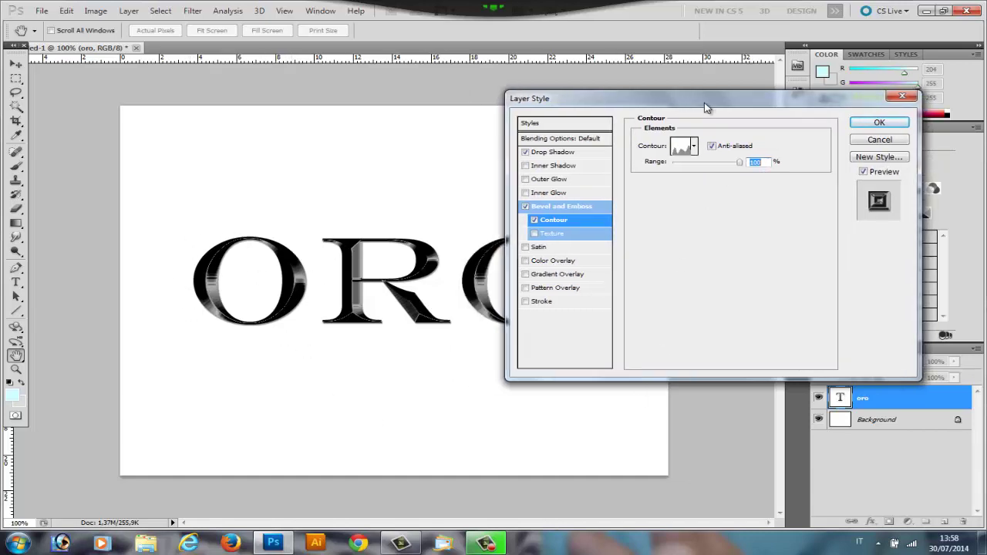
Step: Add Satin in Color Burn blend mode with a 3 px distance
left_click(538, 248)
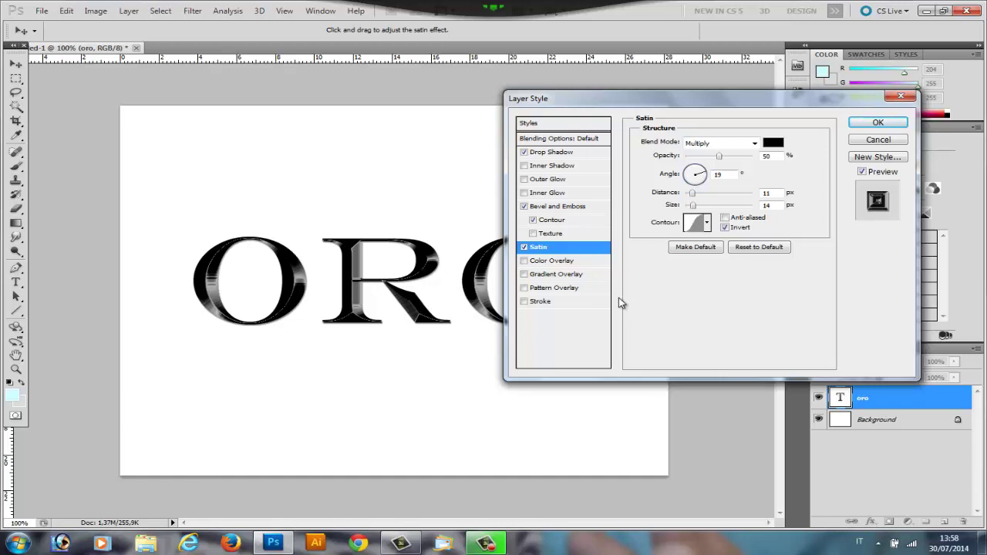
left_click(753, 143)
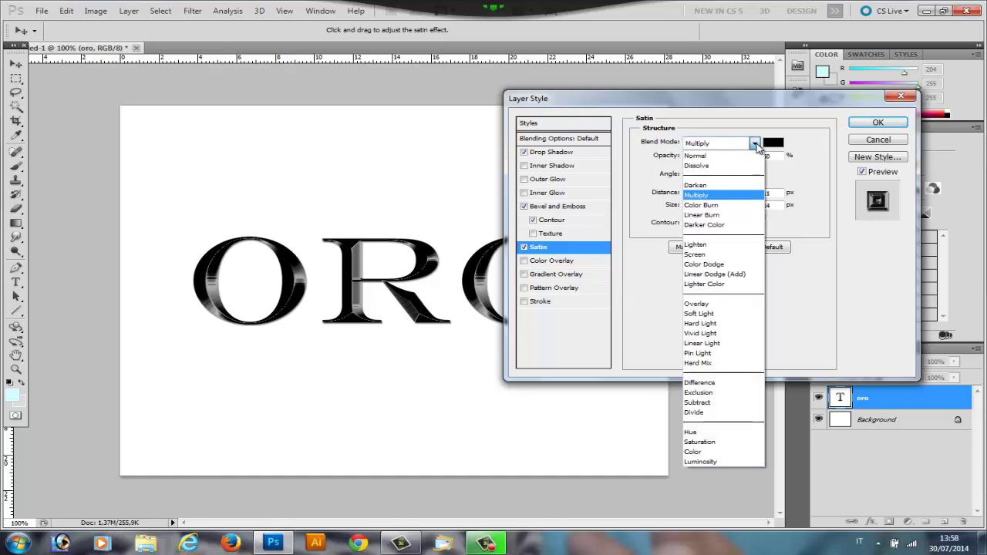
left_click(725, 206)
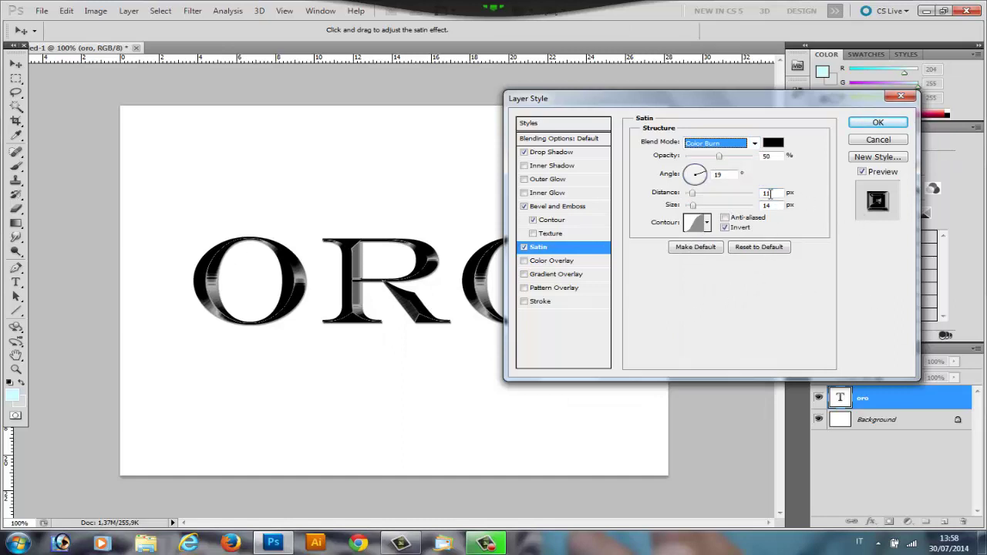
key("Tab")
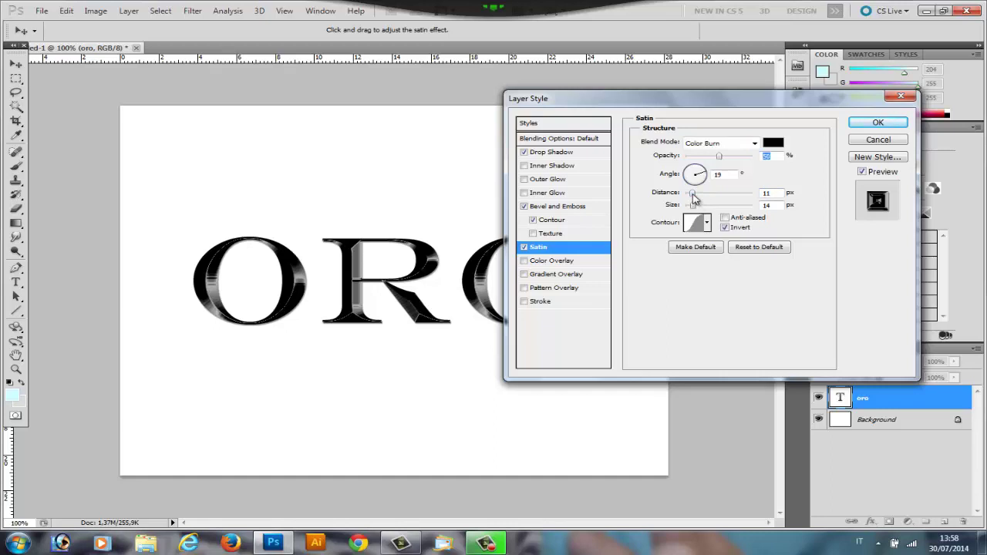
left_click_drag(694, 197, 690, 198)
Step: Set the satin size to 15 px, keeping the Linear contour
double_click(769, 205)
type("115")
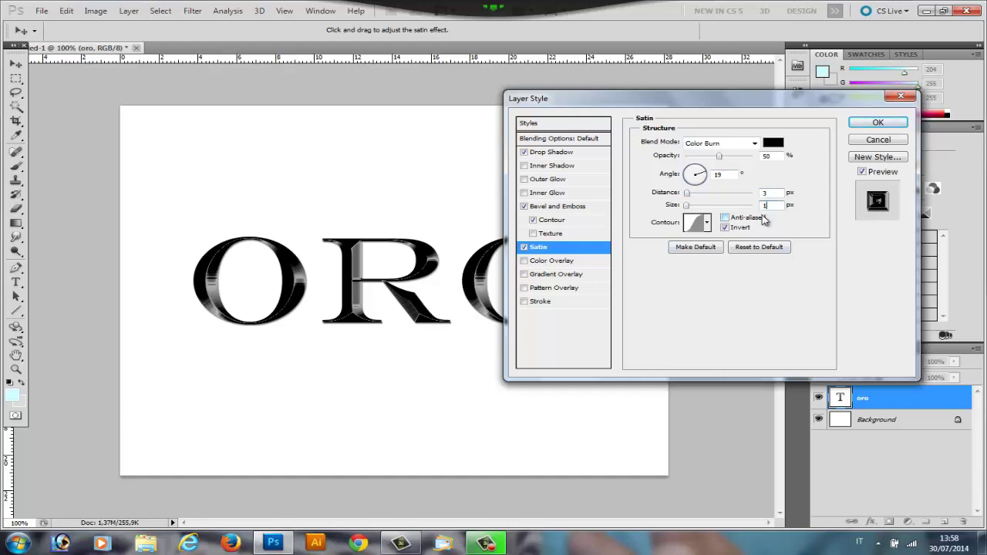
key("BackSpace")
key("BackSpace")
type("5")
left_click(706, 224)
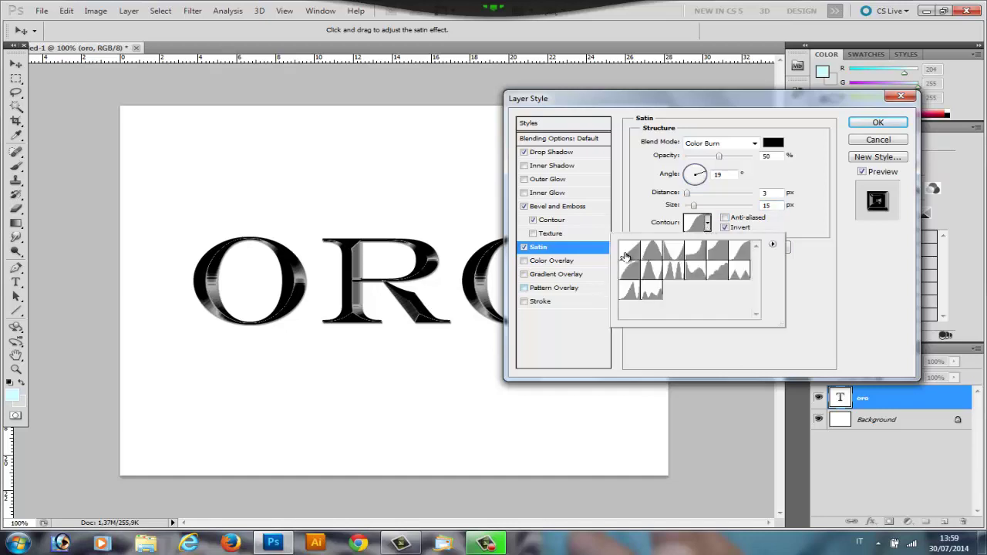
left_click(831, 236)
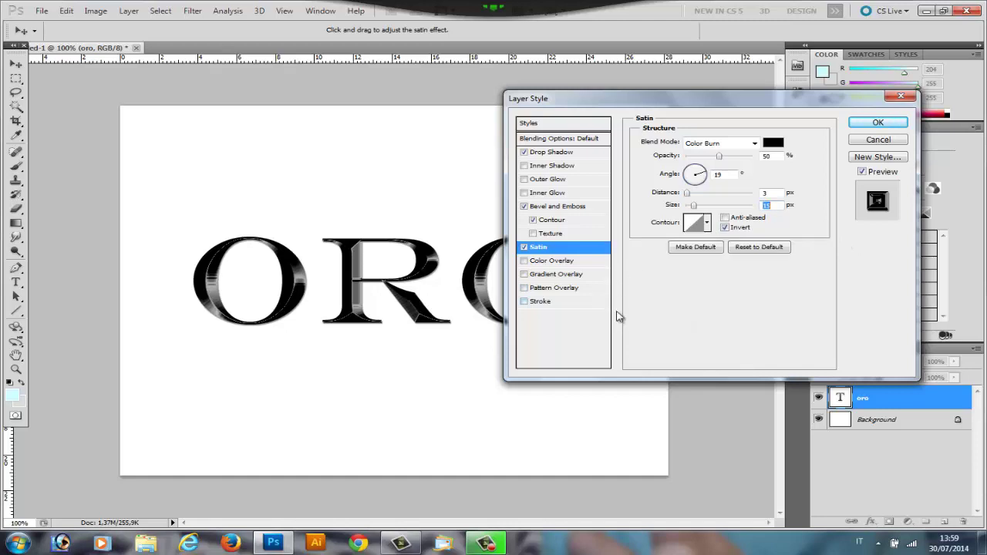
Step: Reshape the satin contour curve to rise steeply and level off at full output
left_click(694, 226)
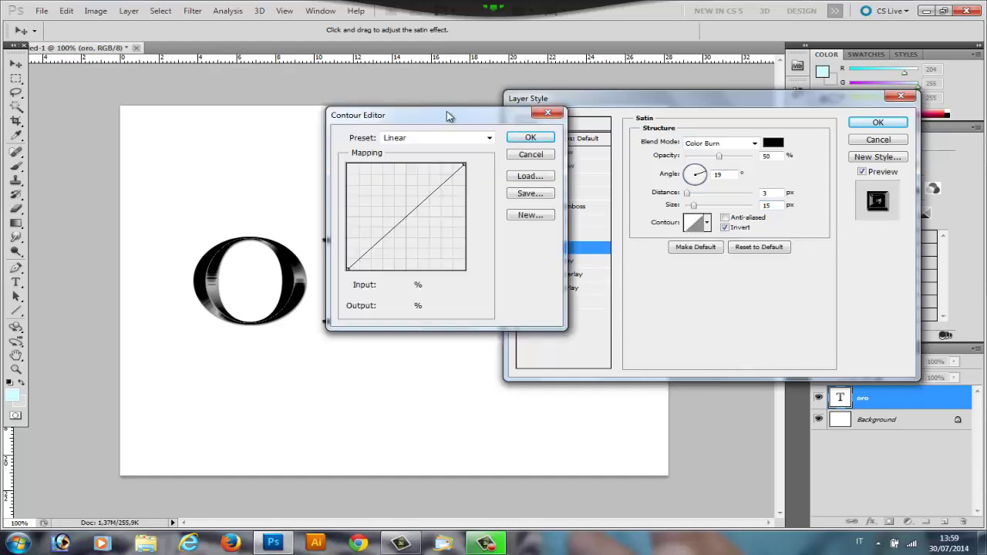
mouse_move(452, 115)
left_mouse_down()
mouse_move(621, 174)
mouse_move(508, 150)
left_mouse_up()
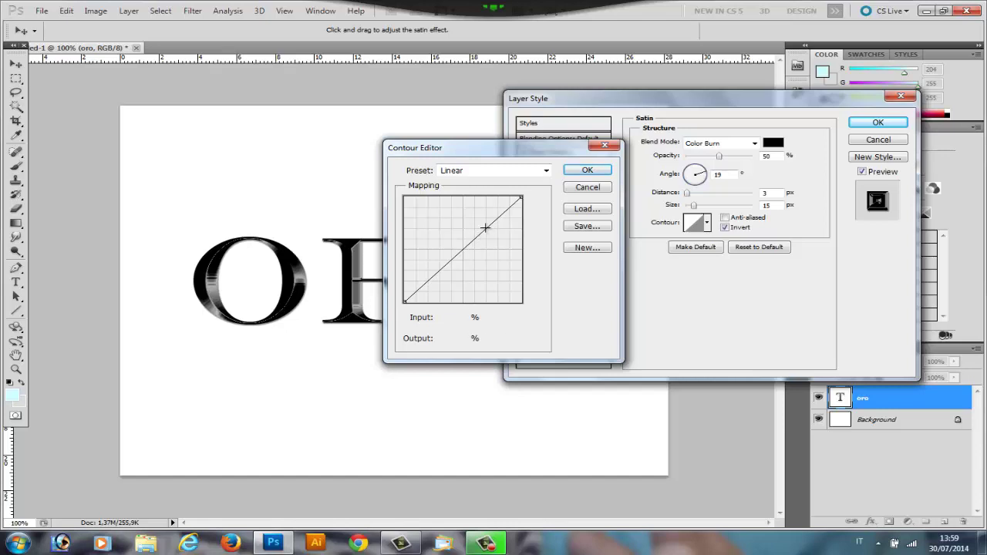
left_click_drag(485, 227, 464, 197)
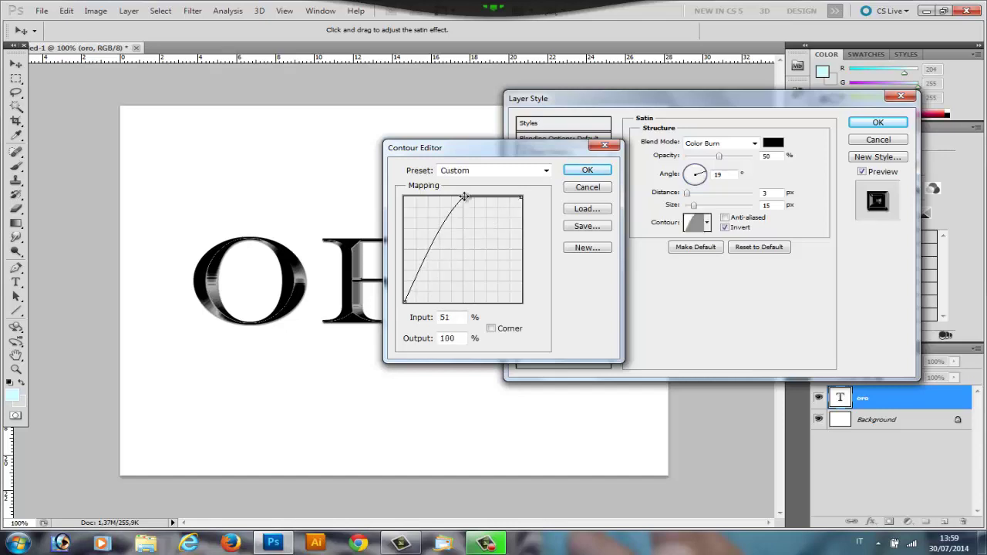
left_click_drag(439, 227, 444, 231)
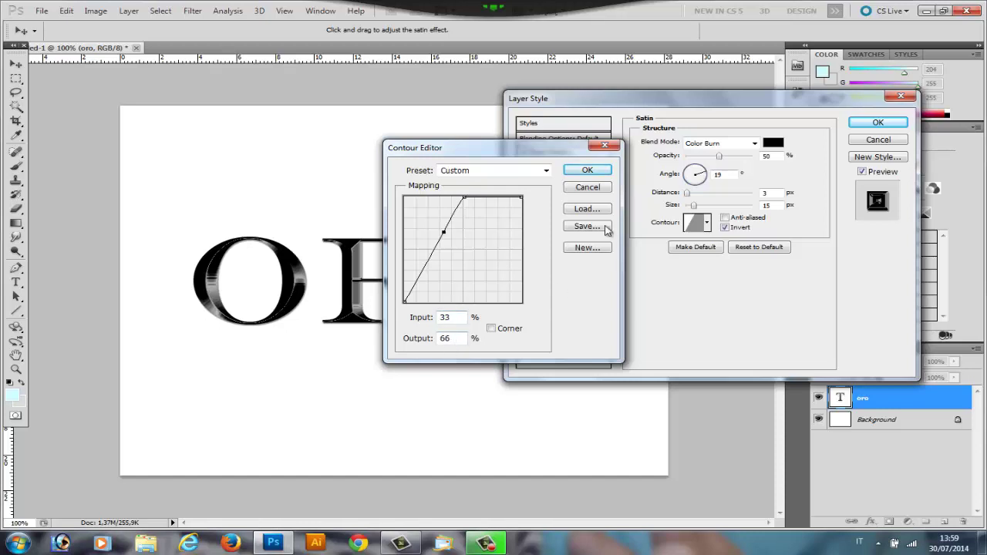
left_click(586, 171)
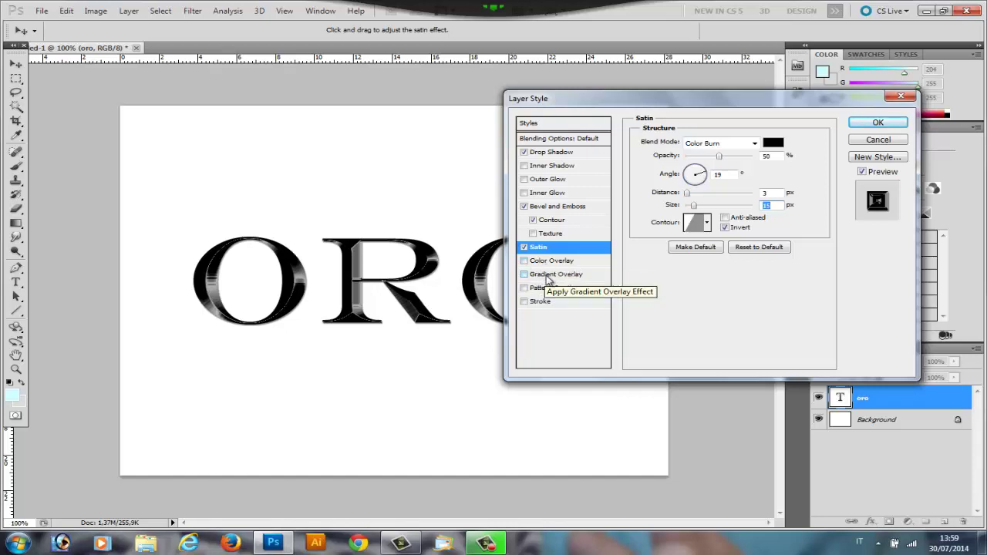
Step: Turn on Gradient Overlay for ORO and bring up its black-to-white gradient for editing
left_click(549, 275)
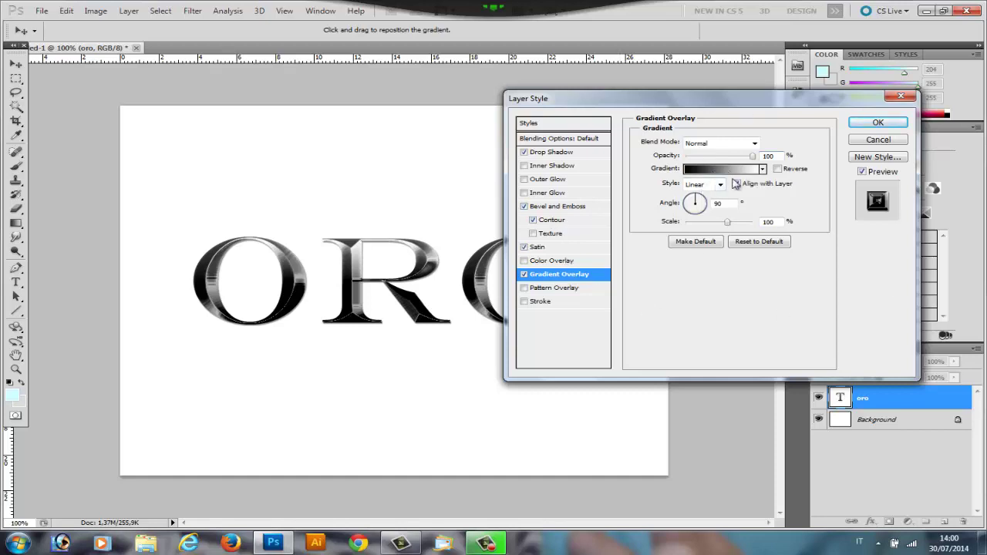
left_click(731, 171)
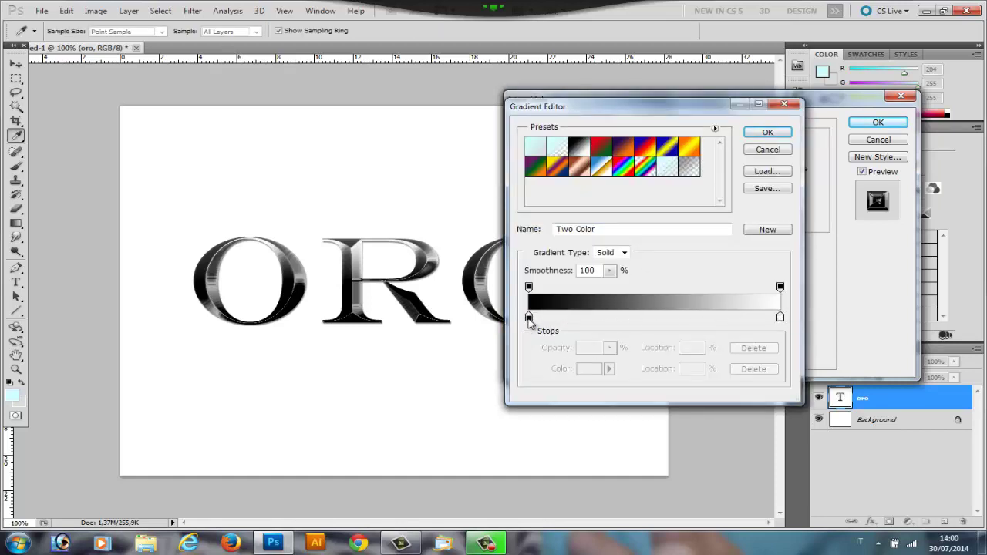
Step: Set the gradient's left colour stop to gold #f4d818
left_click(528, 317)
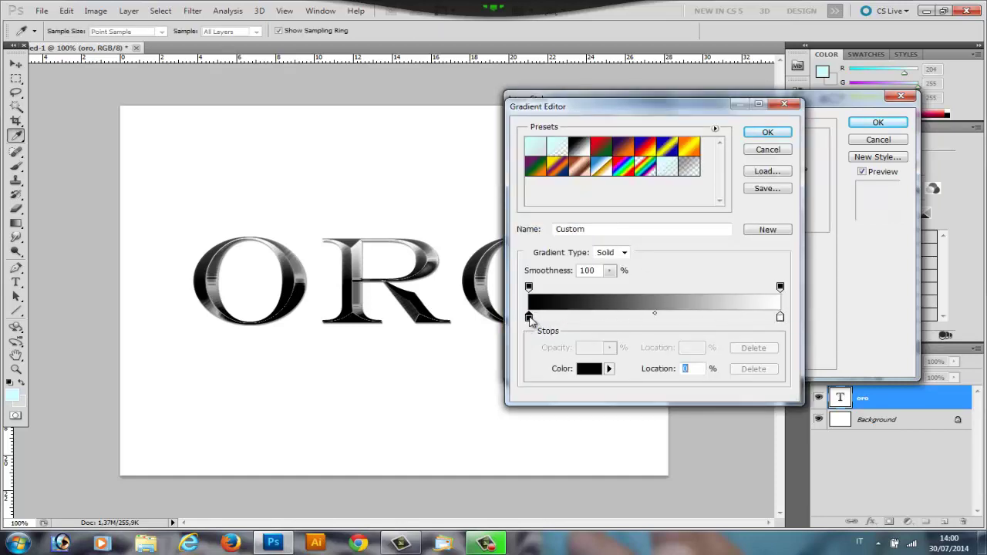
left_click(595, 373)
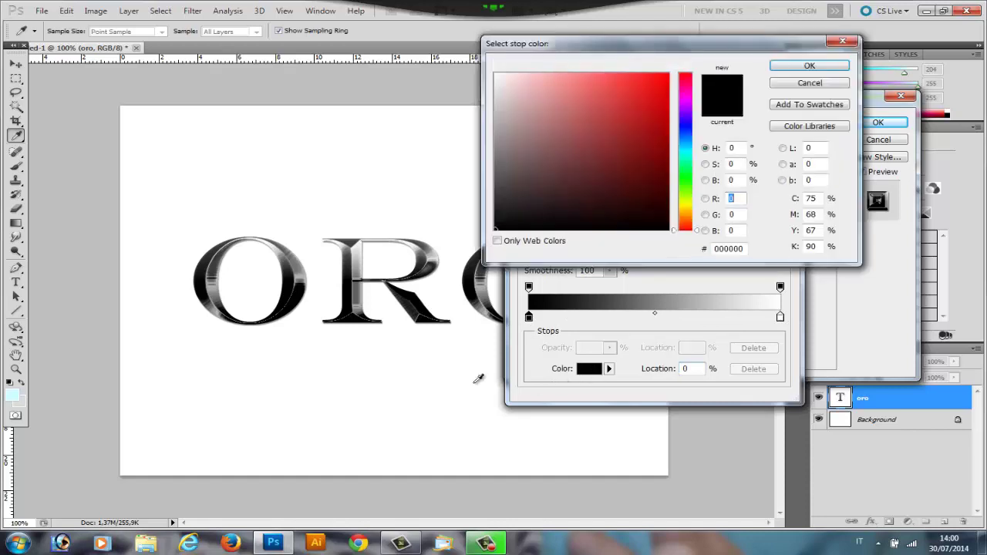
left_click(745, 248)
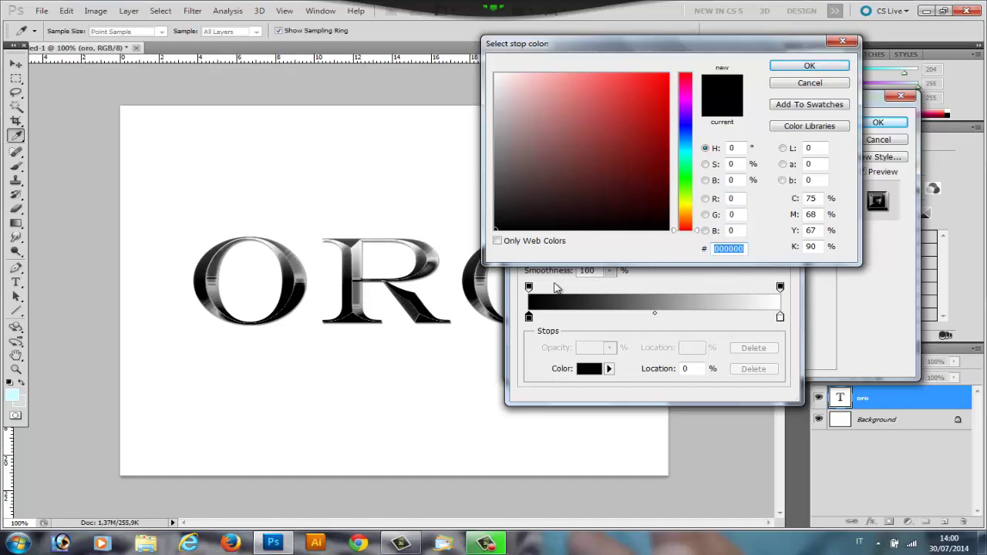
type("f")
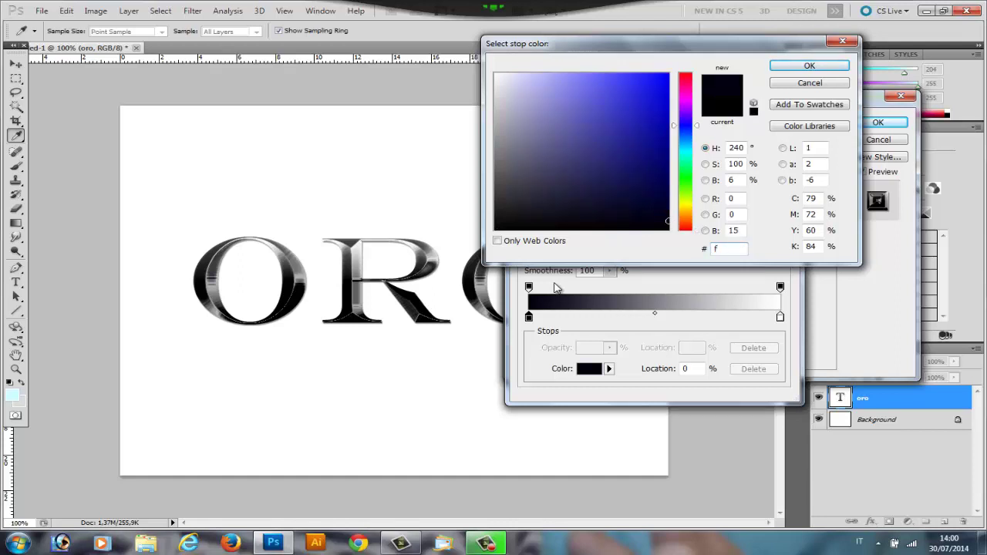
type("4d8")
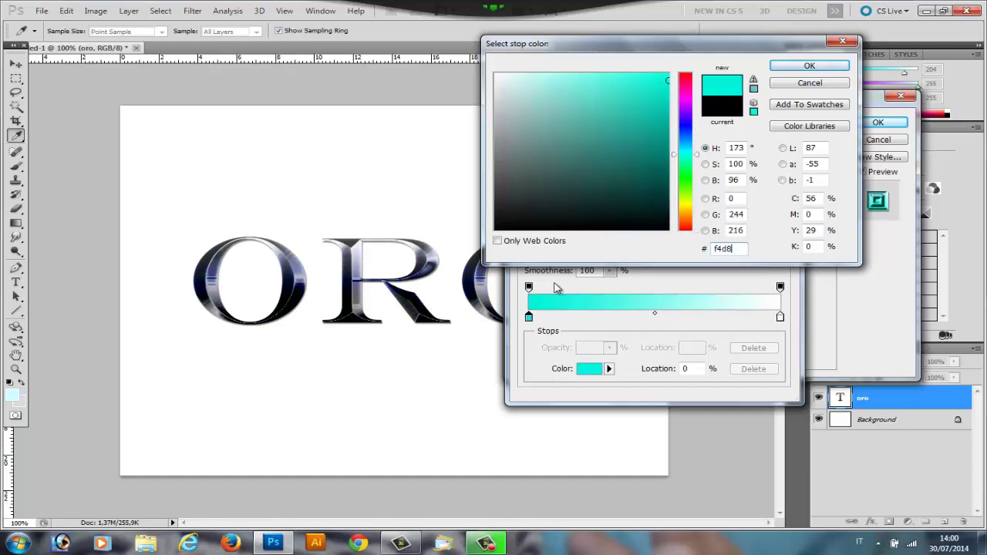
type("18")
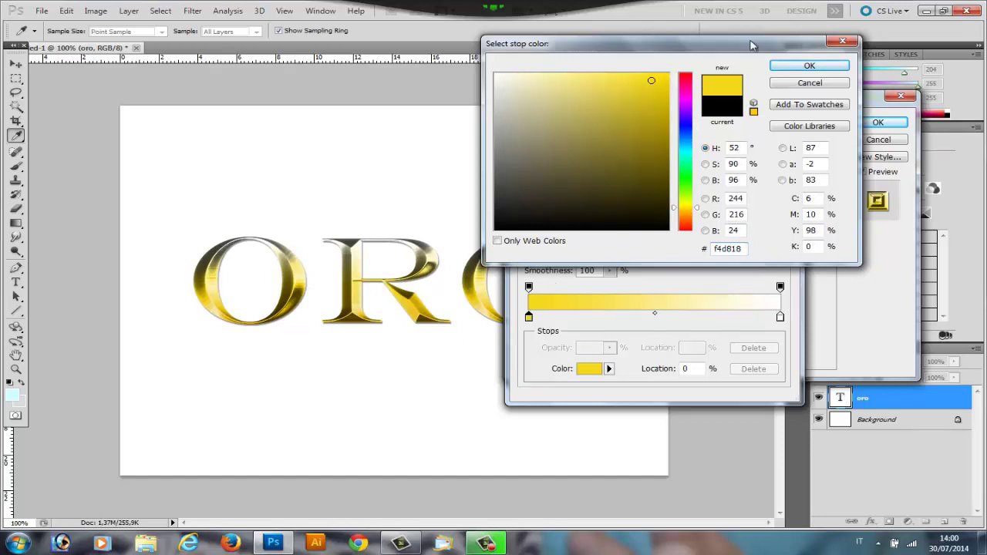
left_click(786, 68)
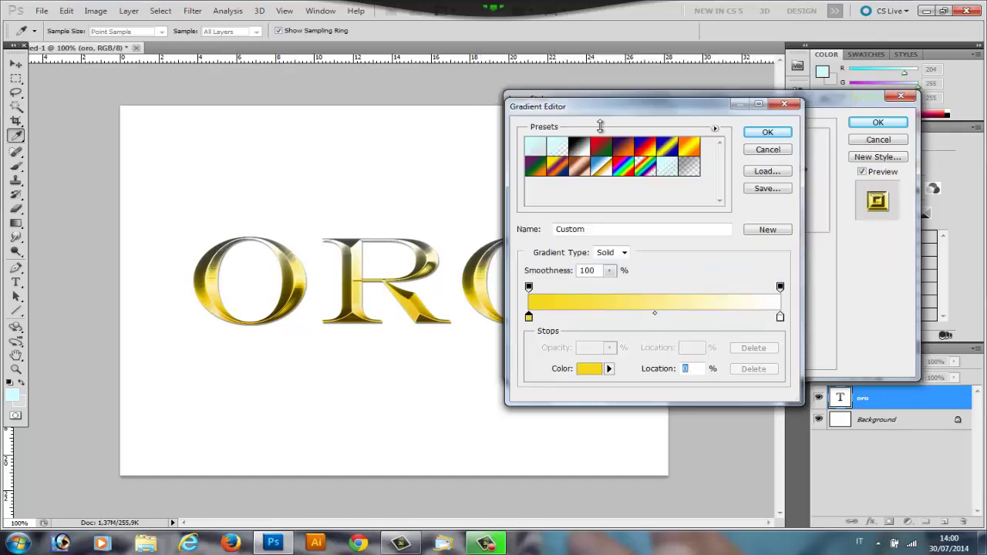
Step: Set the right stop to #f4d818 as well and add a third stop at 50%
left_click(780, 318)
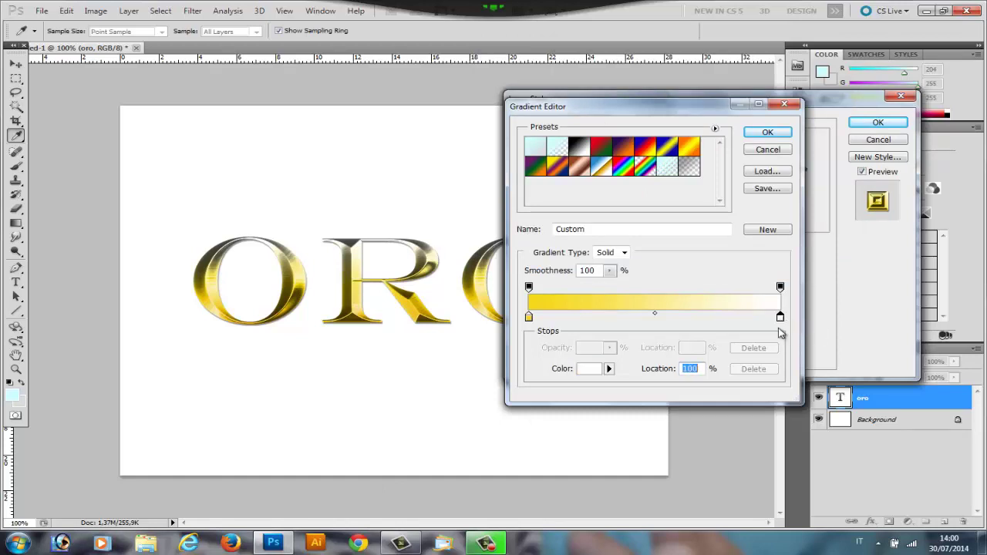
left_click(589, 369)
double_click(736, 249)
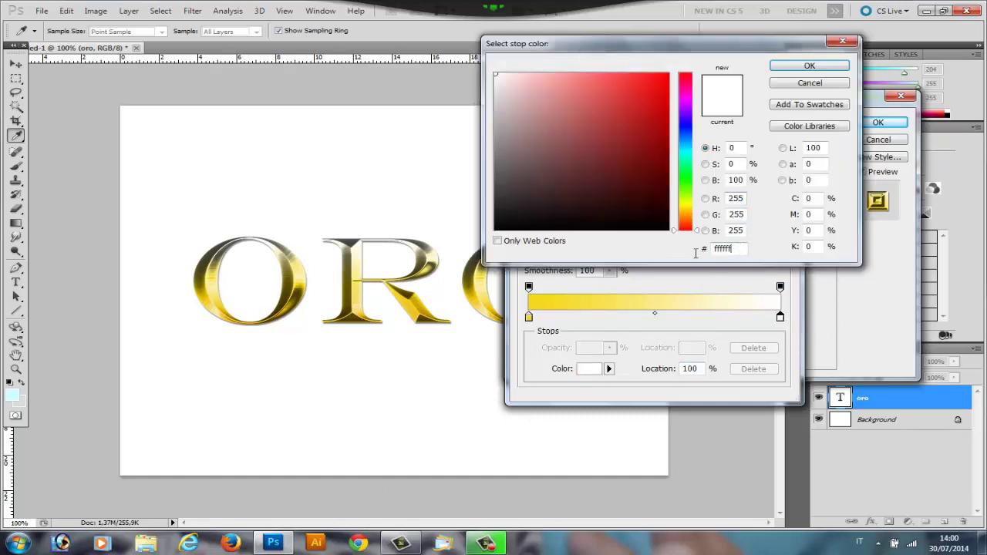
type("000f4")
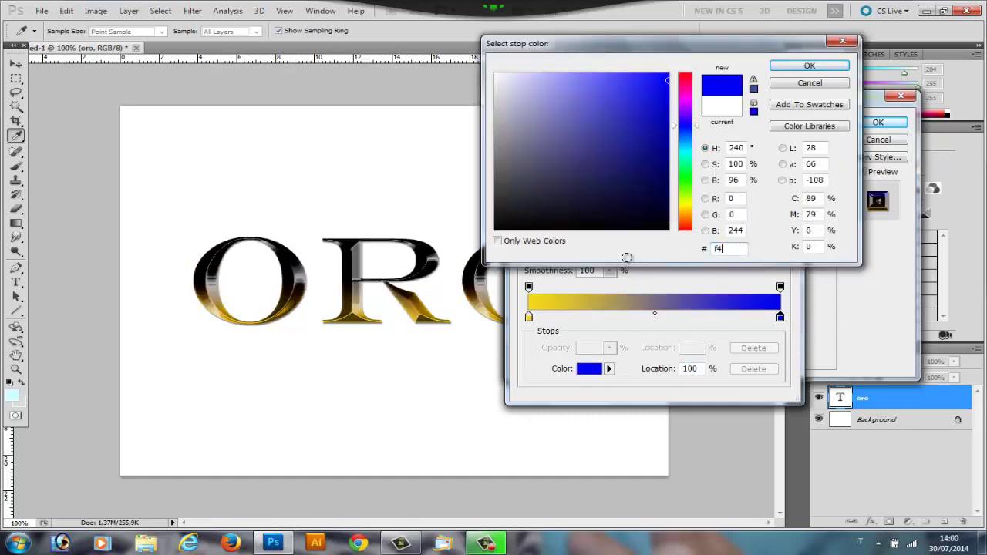
type("d81")
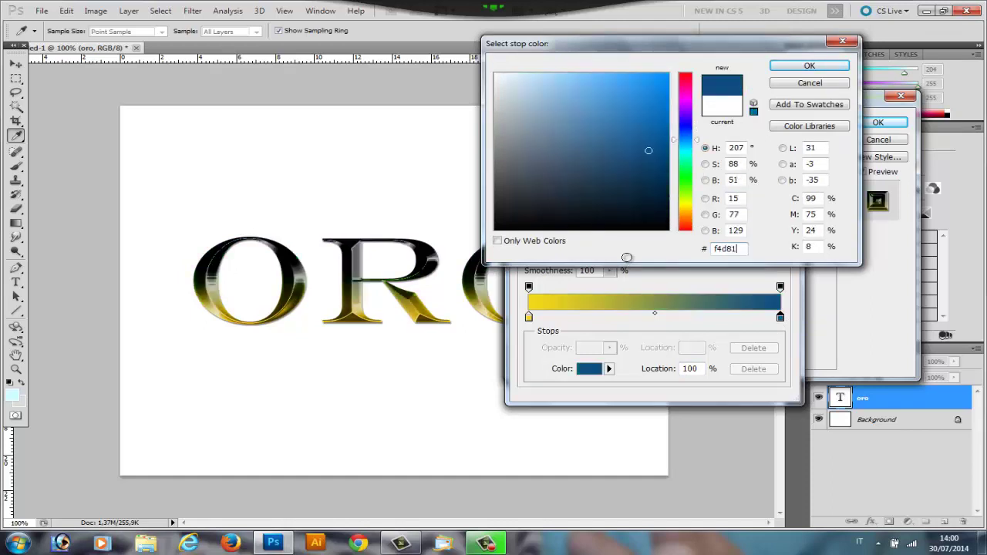
type("8")
left_click(807, 66)
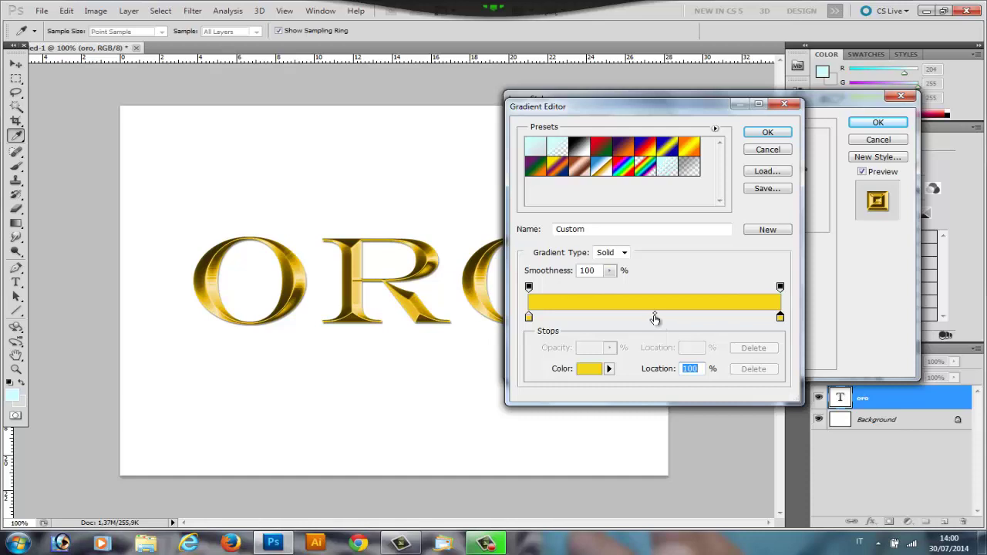
left_click(655, 321)
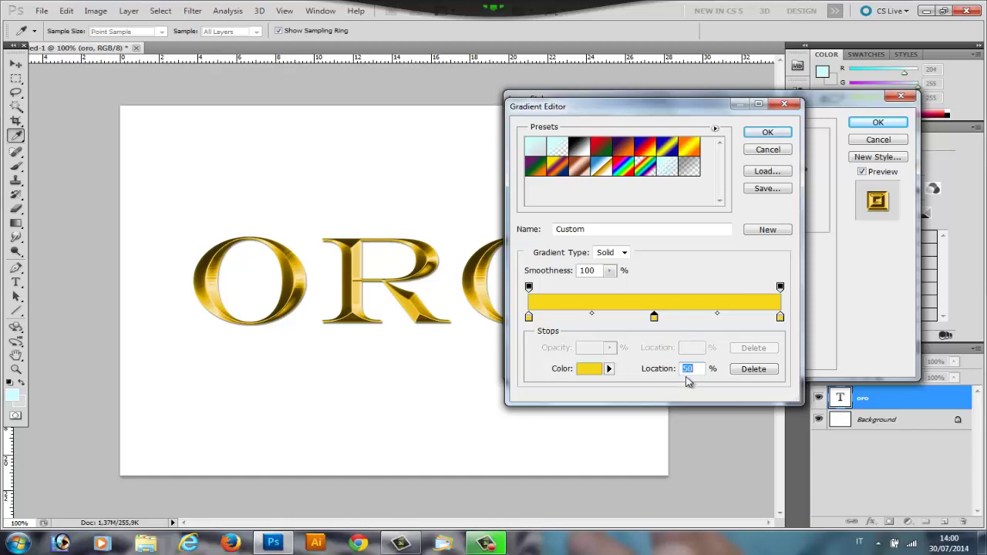
Step: Colour the middle 50% stop pale yellow #f0e289
left_click(593, 369)
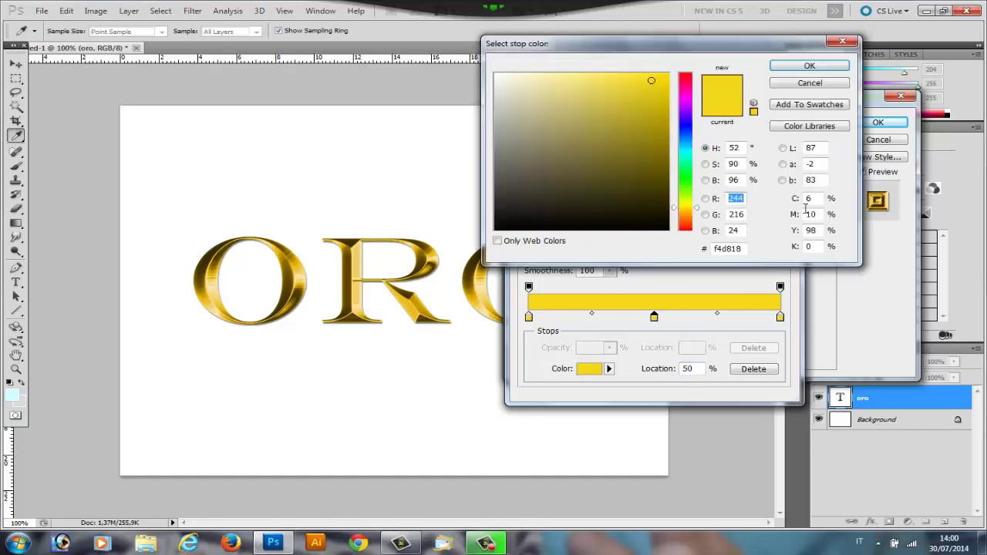
double_click(744, 249)
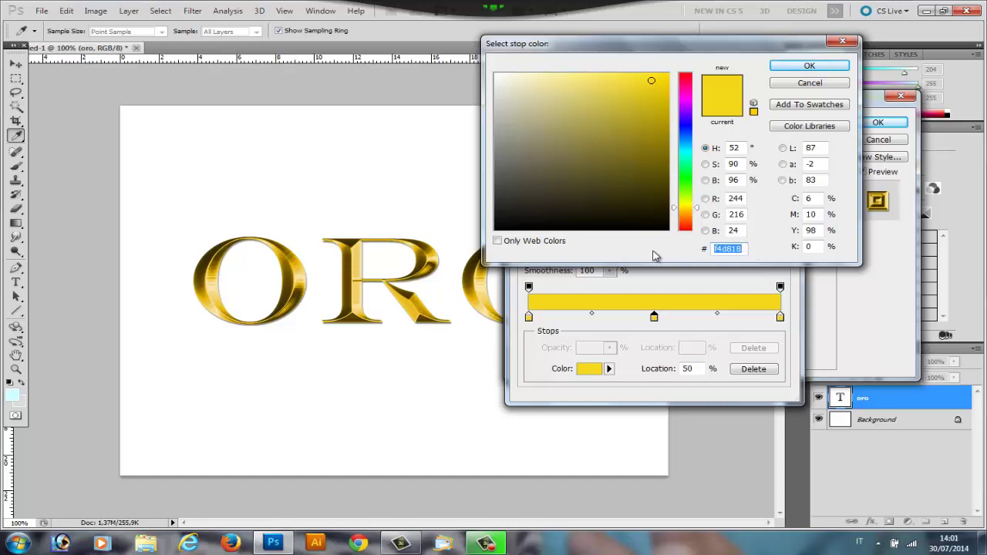
type("f0")
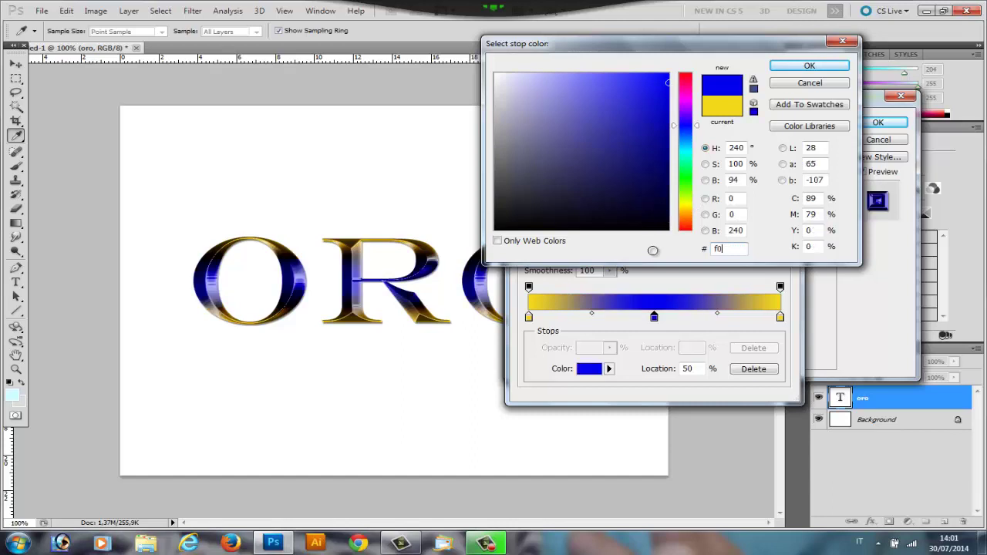
type("e2")
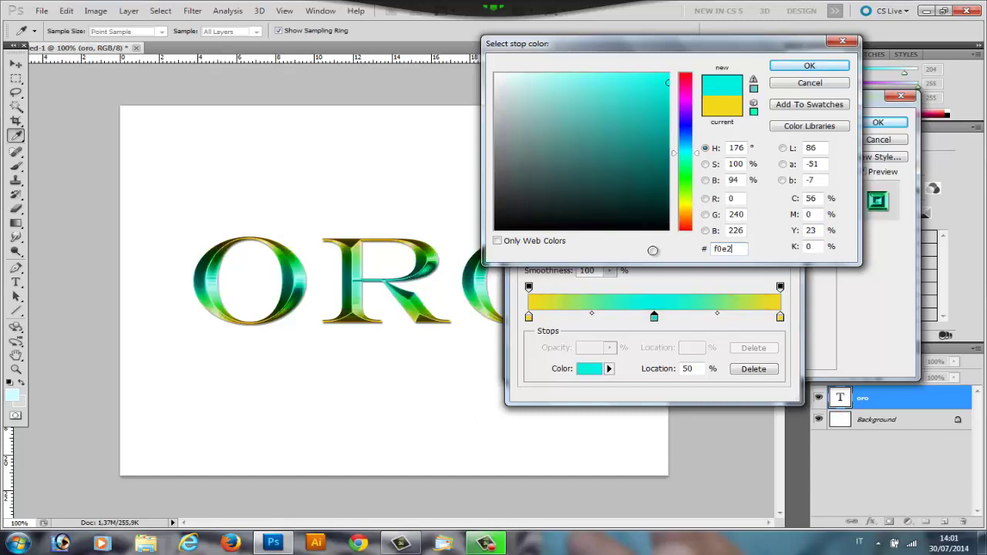
type("89")
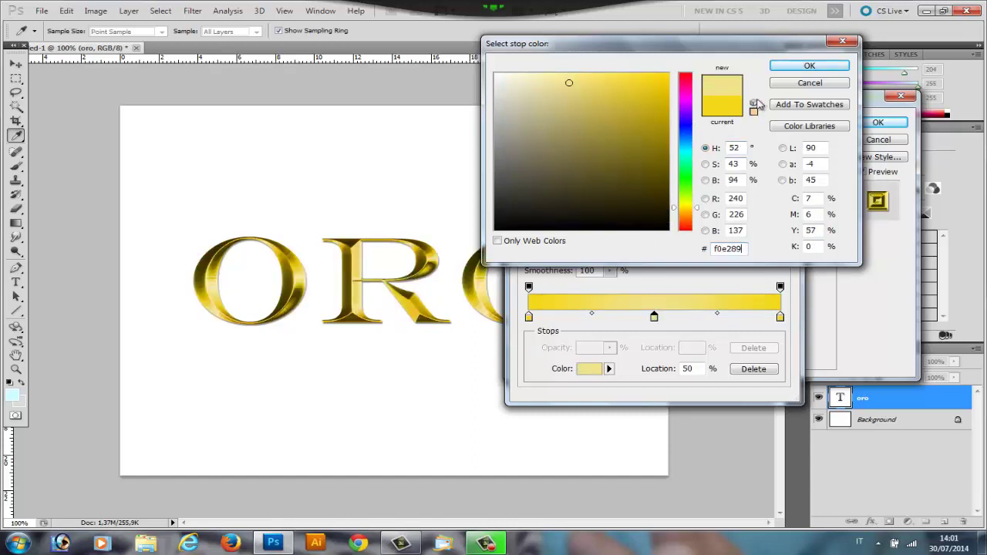
left_click(796, 66)
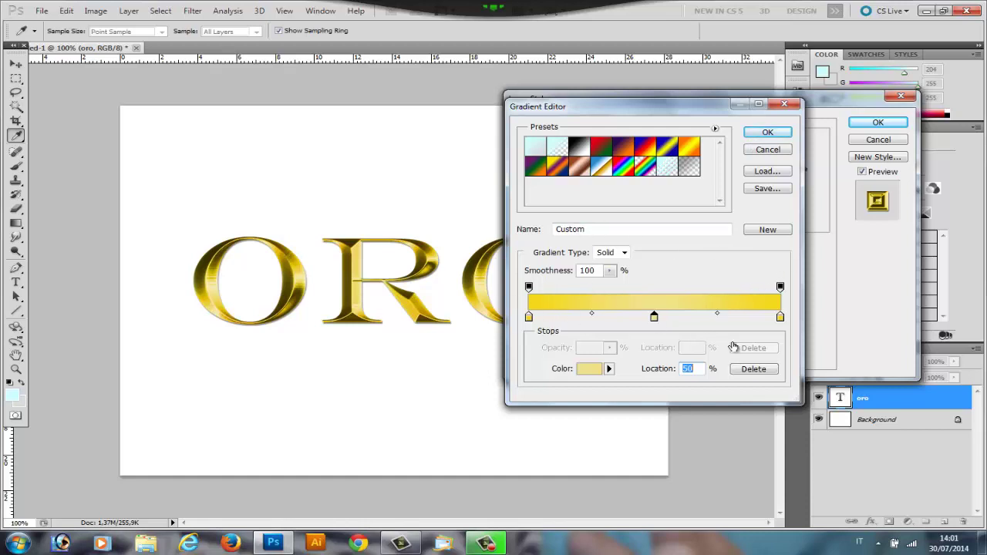
Step: Name the gradient oro, save it as oro.grd, add it as a preset and accept it
double_click(609, 228)
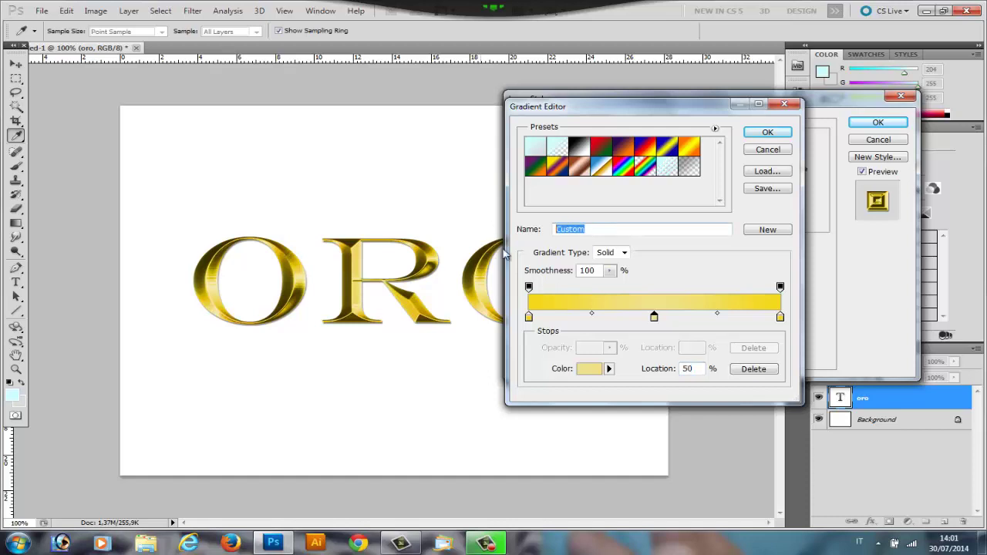
type("oro")
left_click(773, 189)
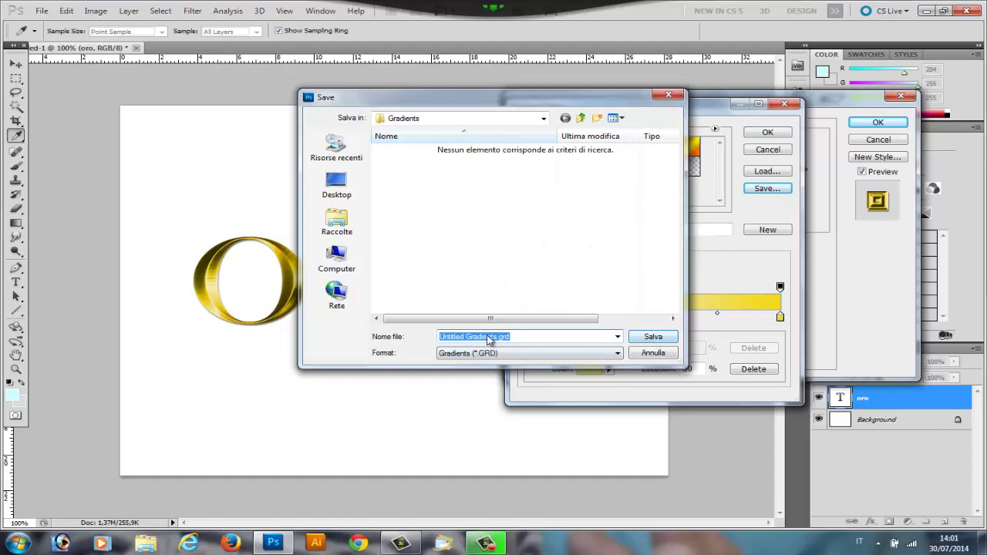
type("oro")
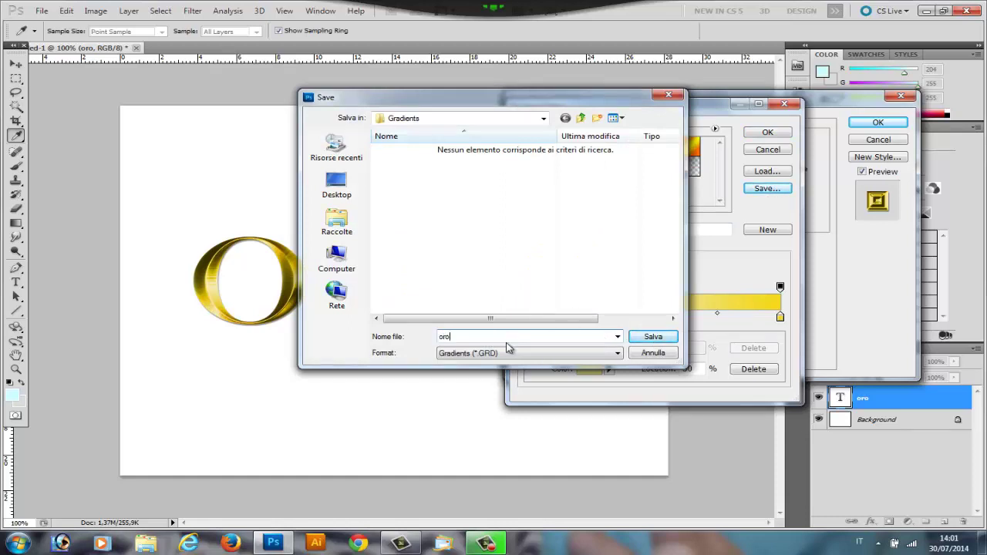
left_click(667, 340)
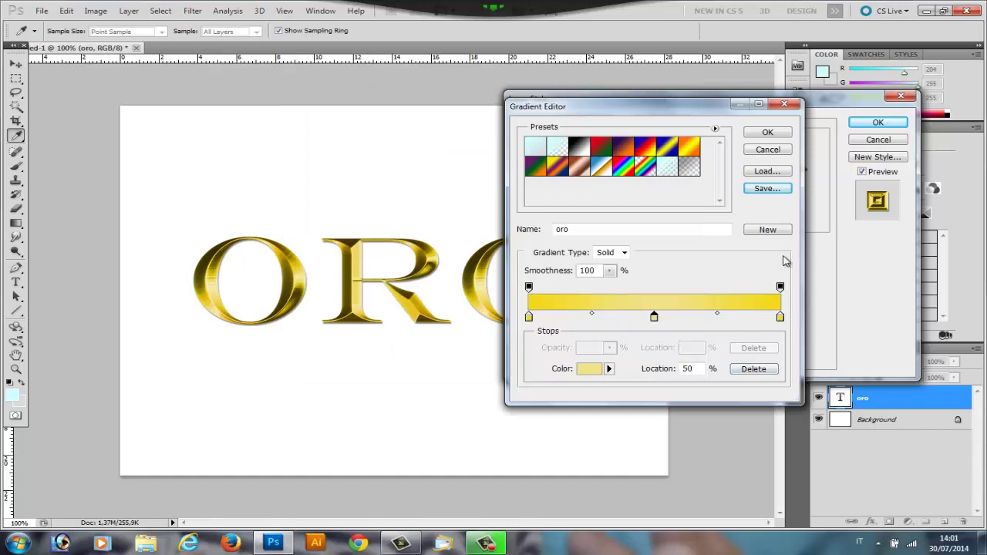
left_click(769, 230)
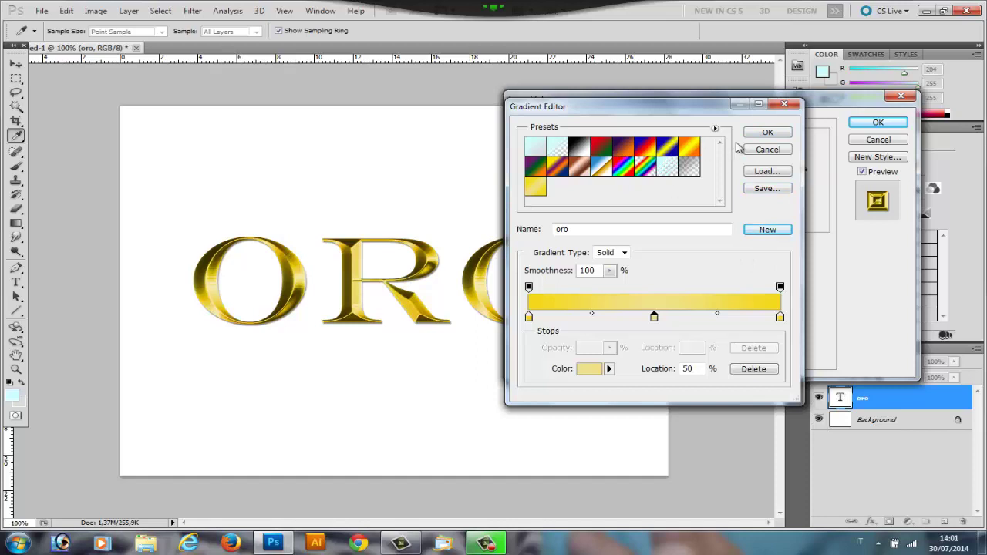
left_click(765, 135)
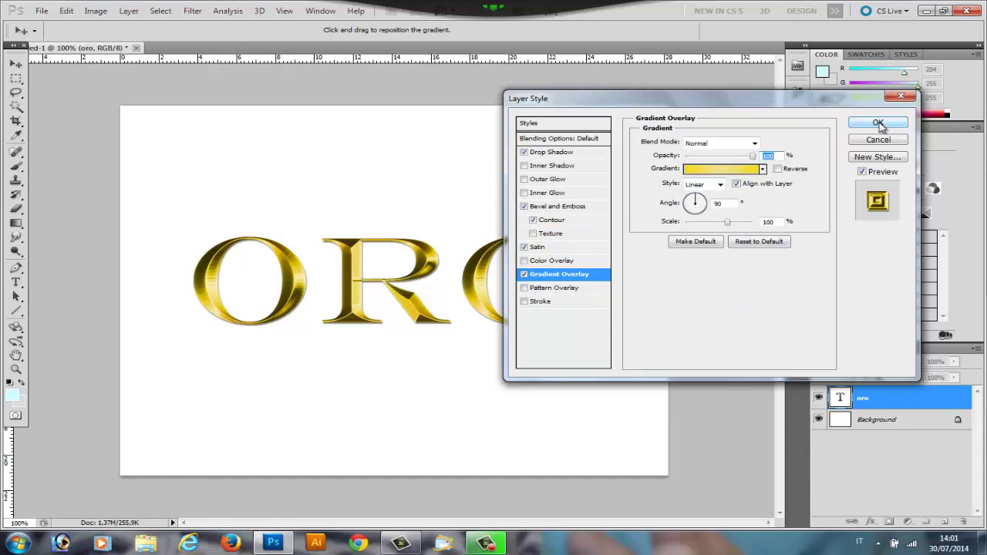
Step: Apply the finished layer style and nudge the ORO text slightly lower on the canvas
left_click(878, 124)
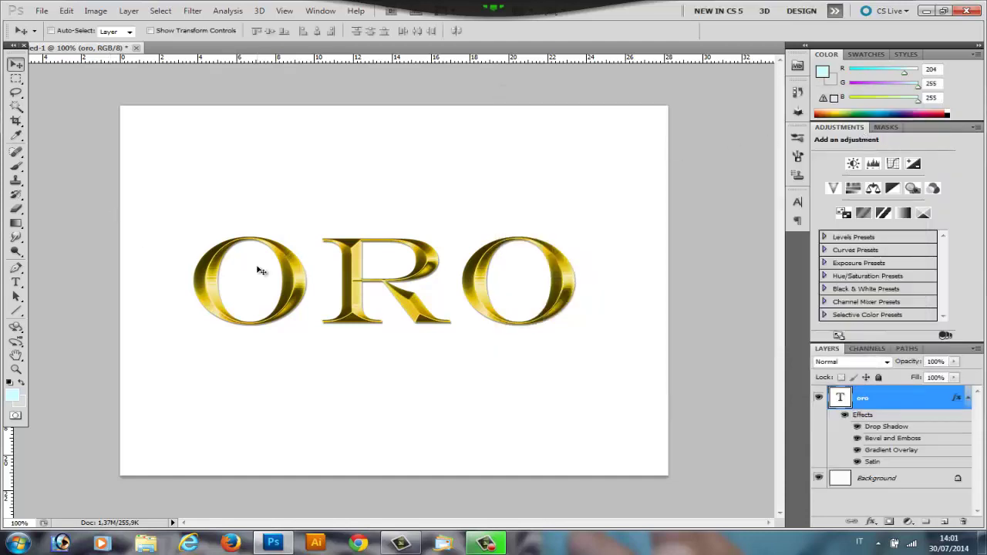
mouse_move(402, 304)
left_mouse_down()
mouse_move(399, 324)
mouse_move(406, 302)
left_mouse_up()
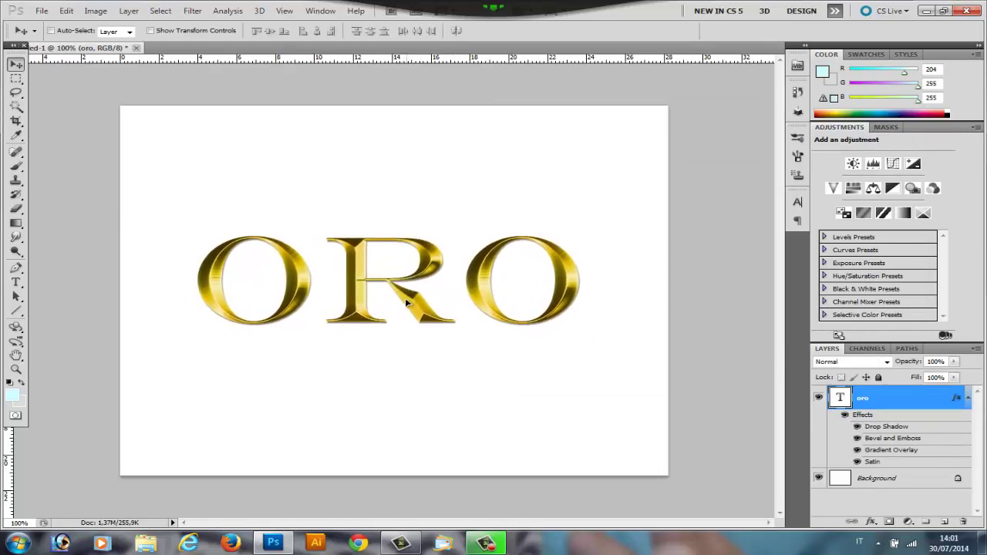